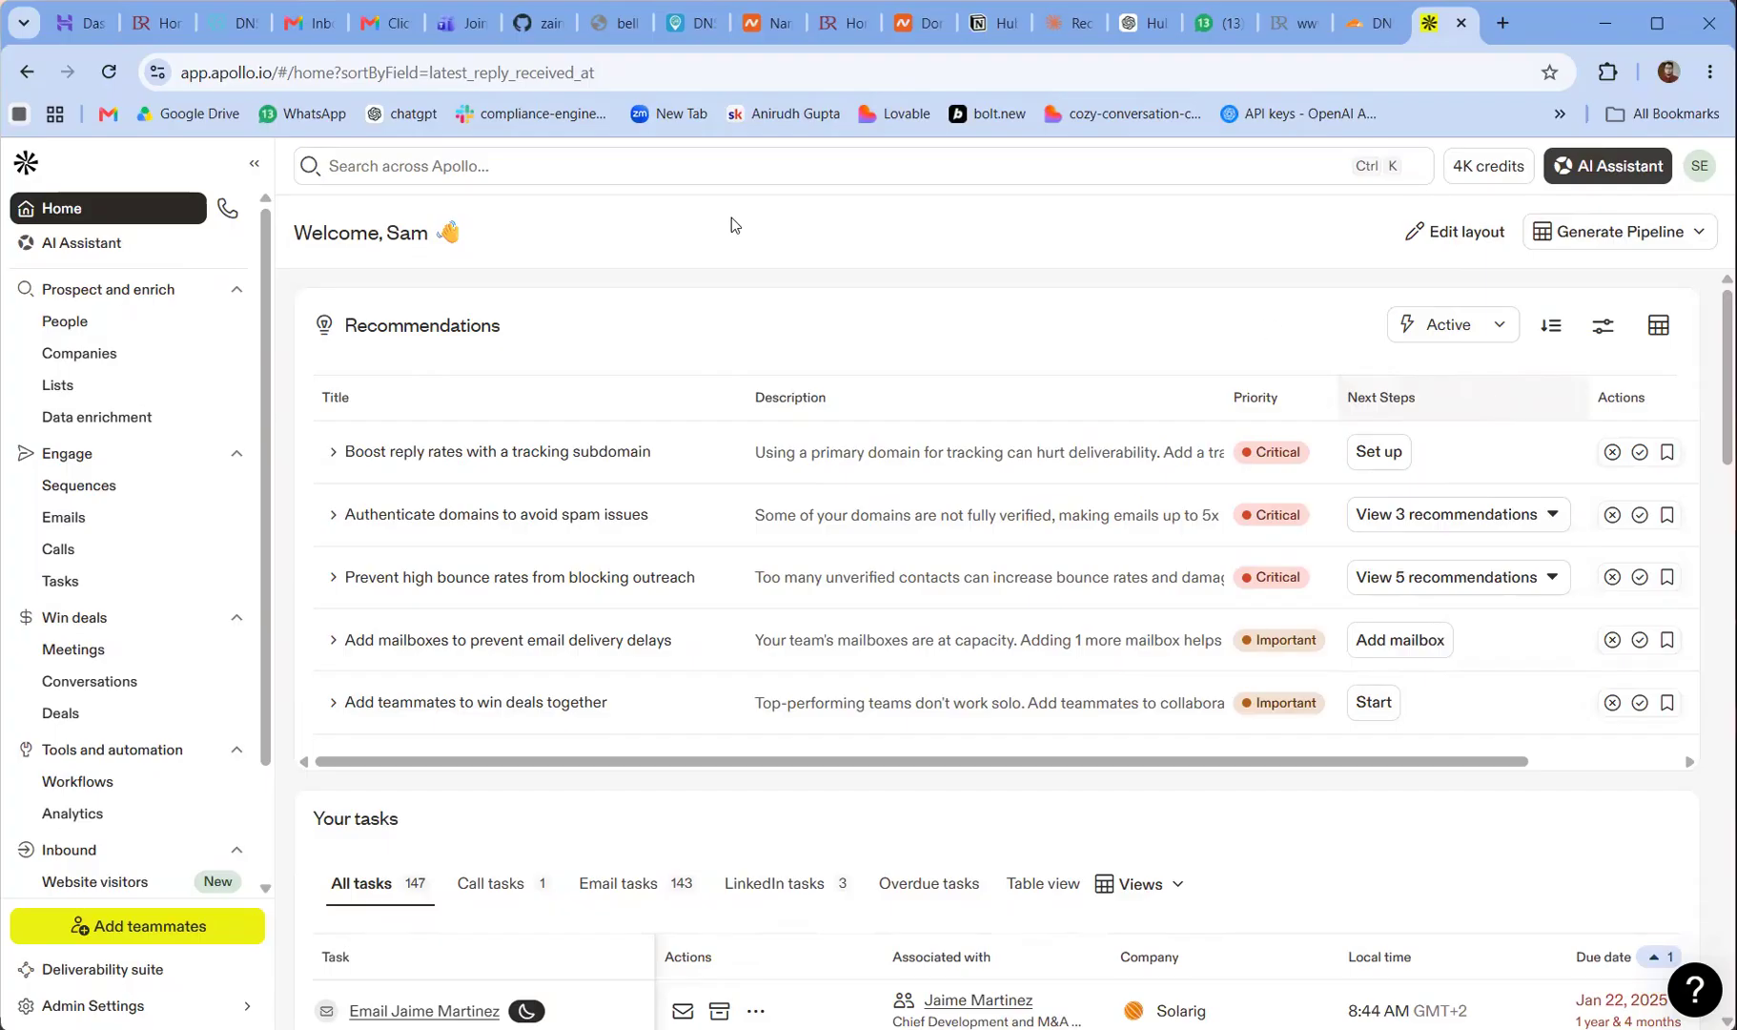
Open the company search and filter the industry to information technology & services
click(103, 366)
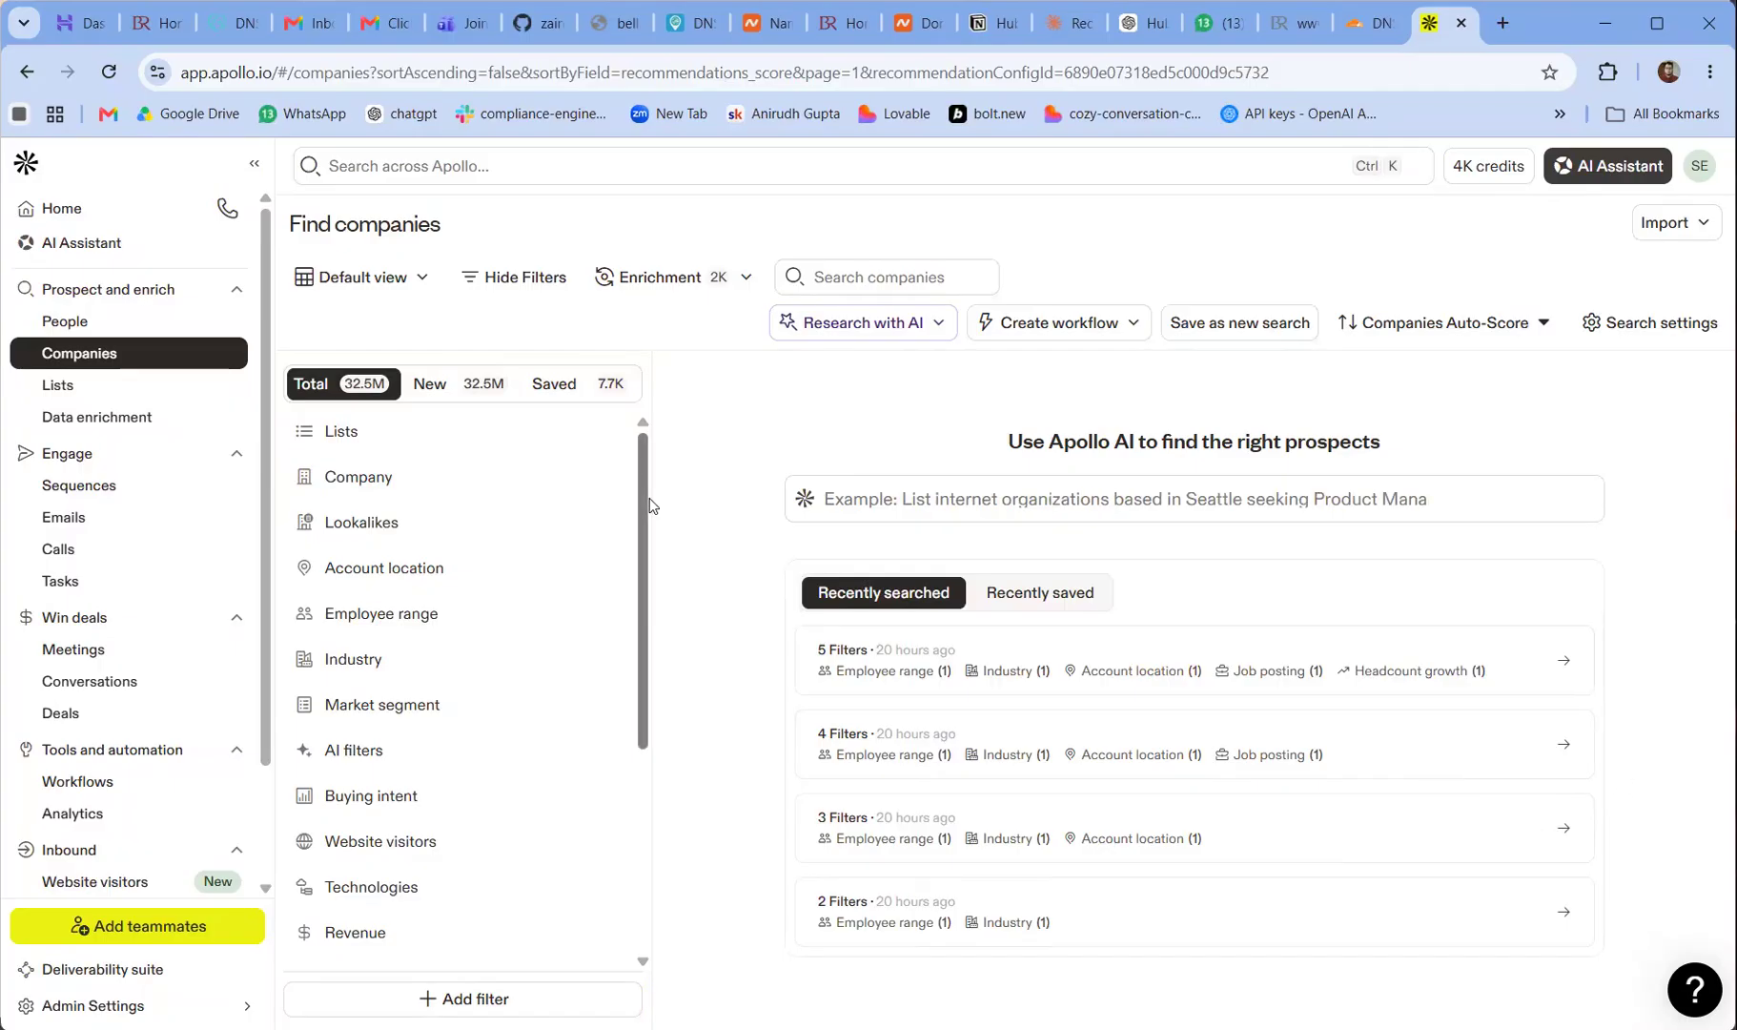
drag(649, 497, 673, 464)
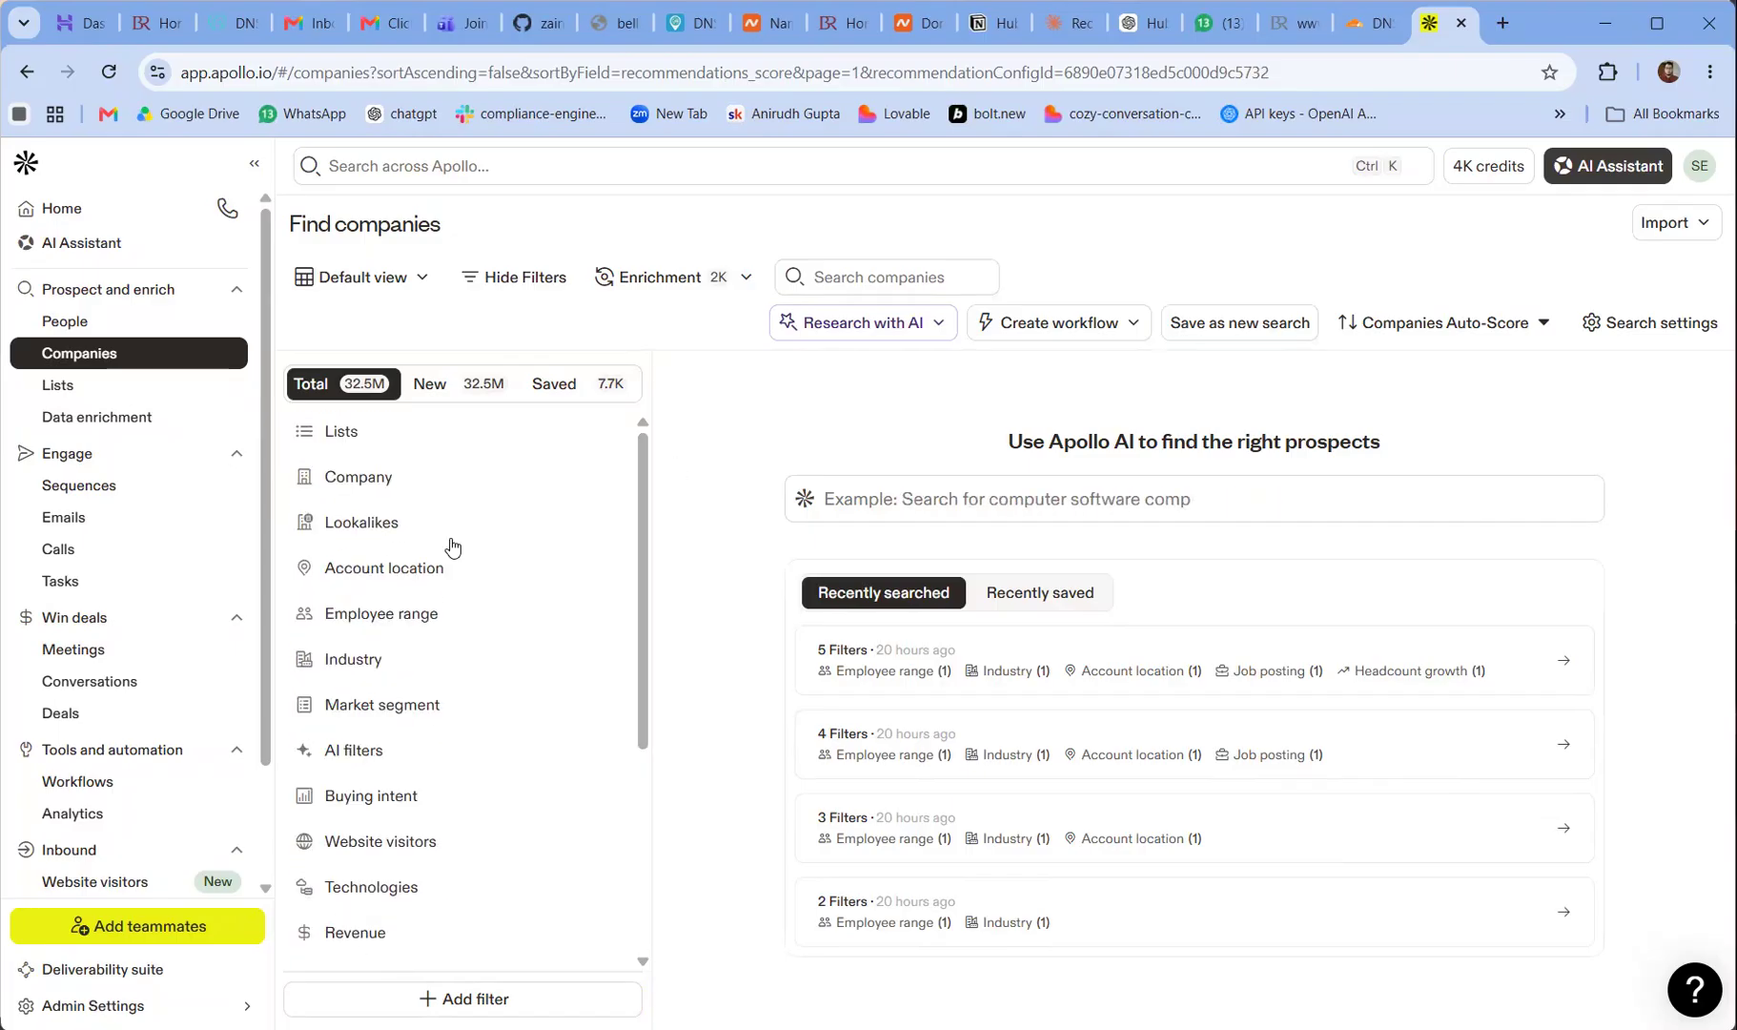
click(393, 665)
click(903, 742)
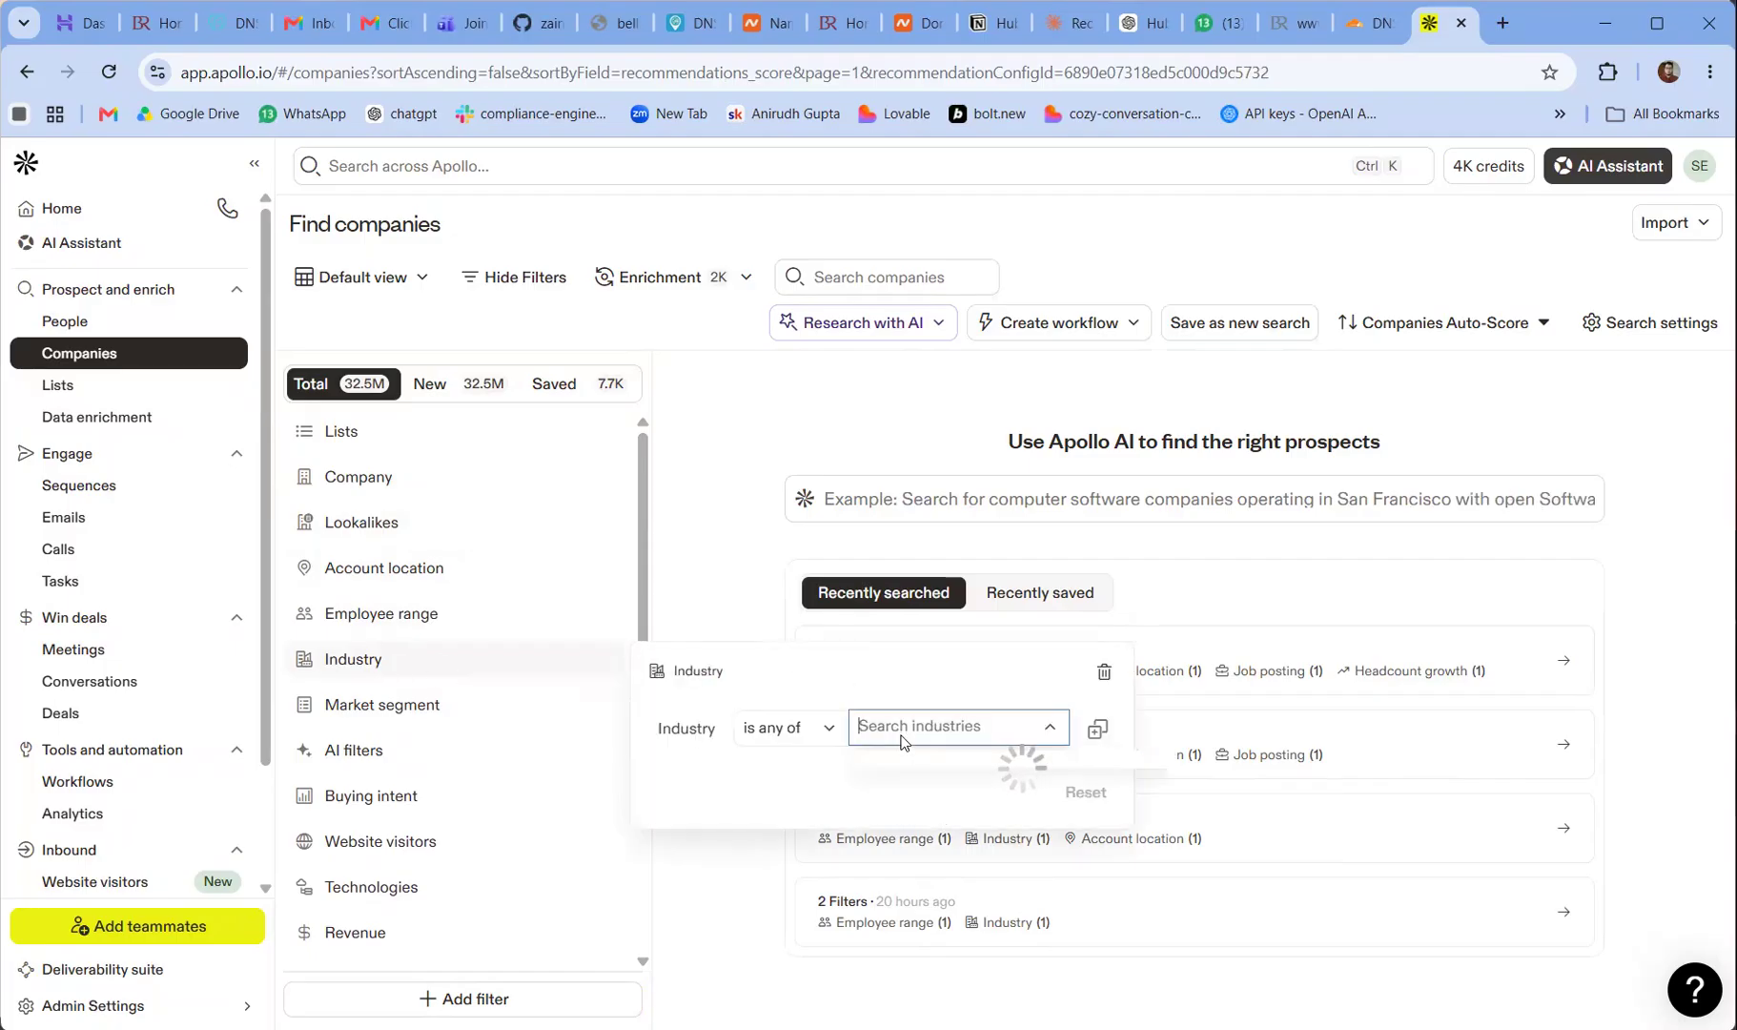
text(infor)
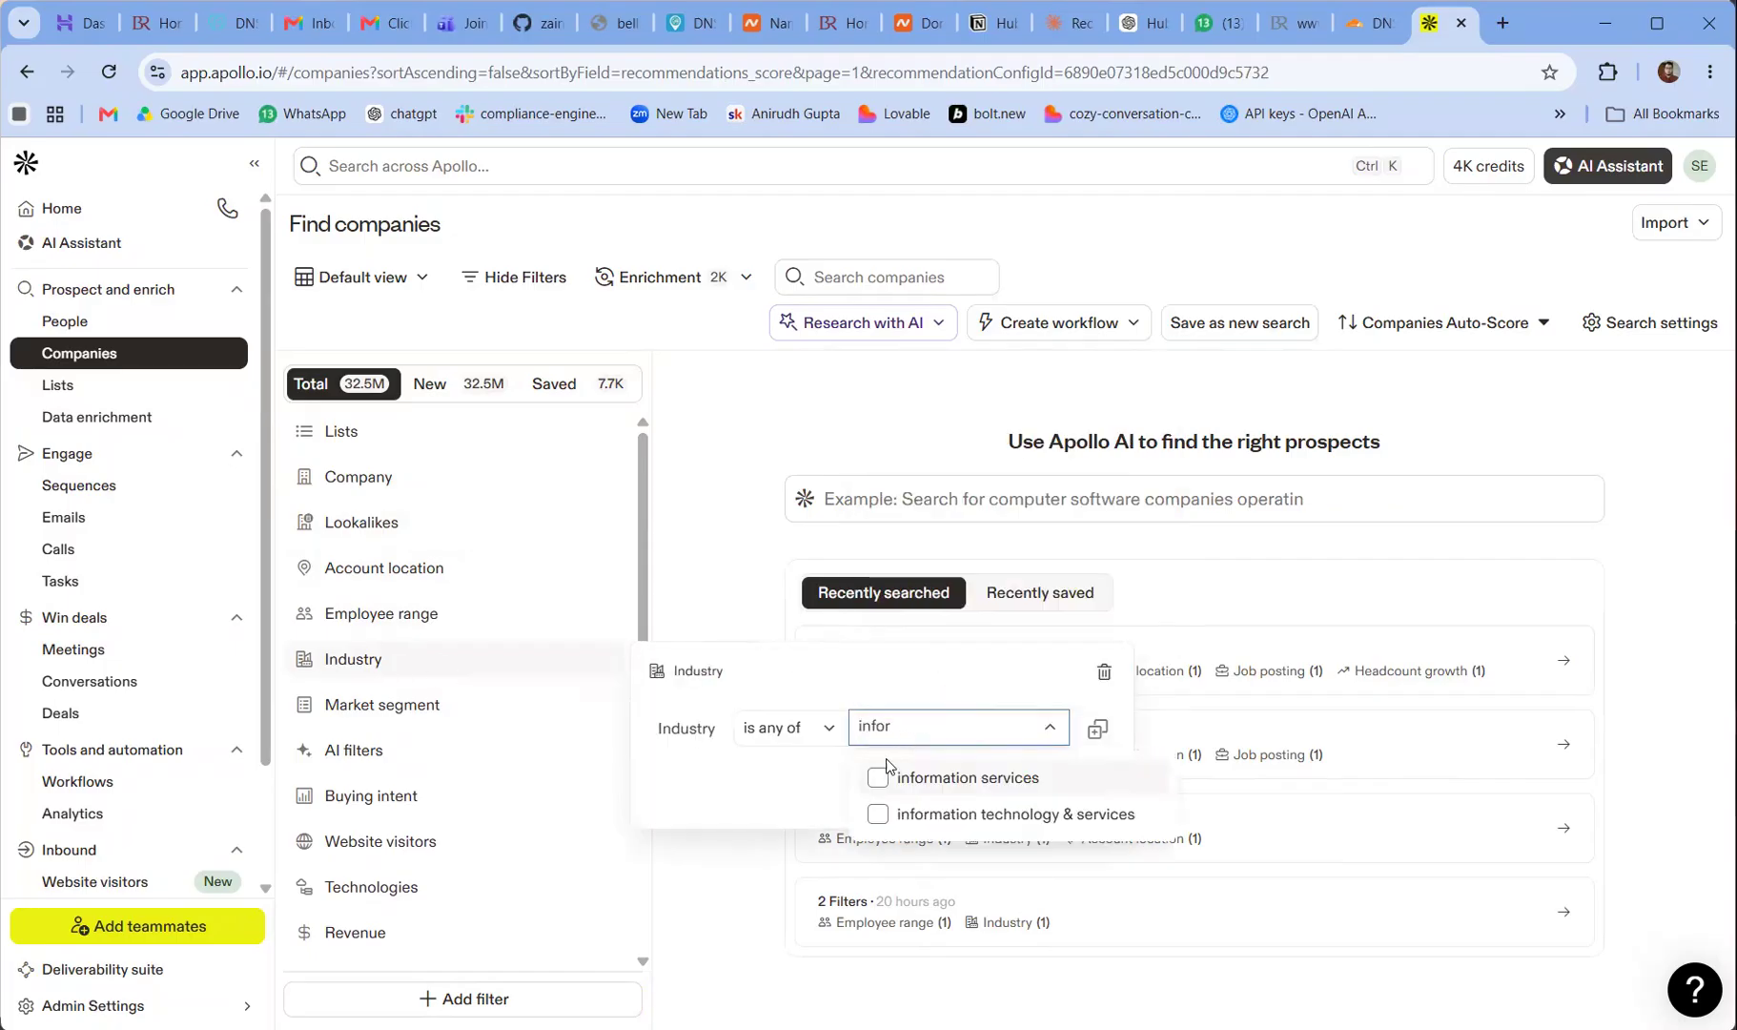
click(877, 816)
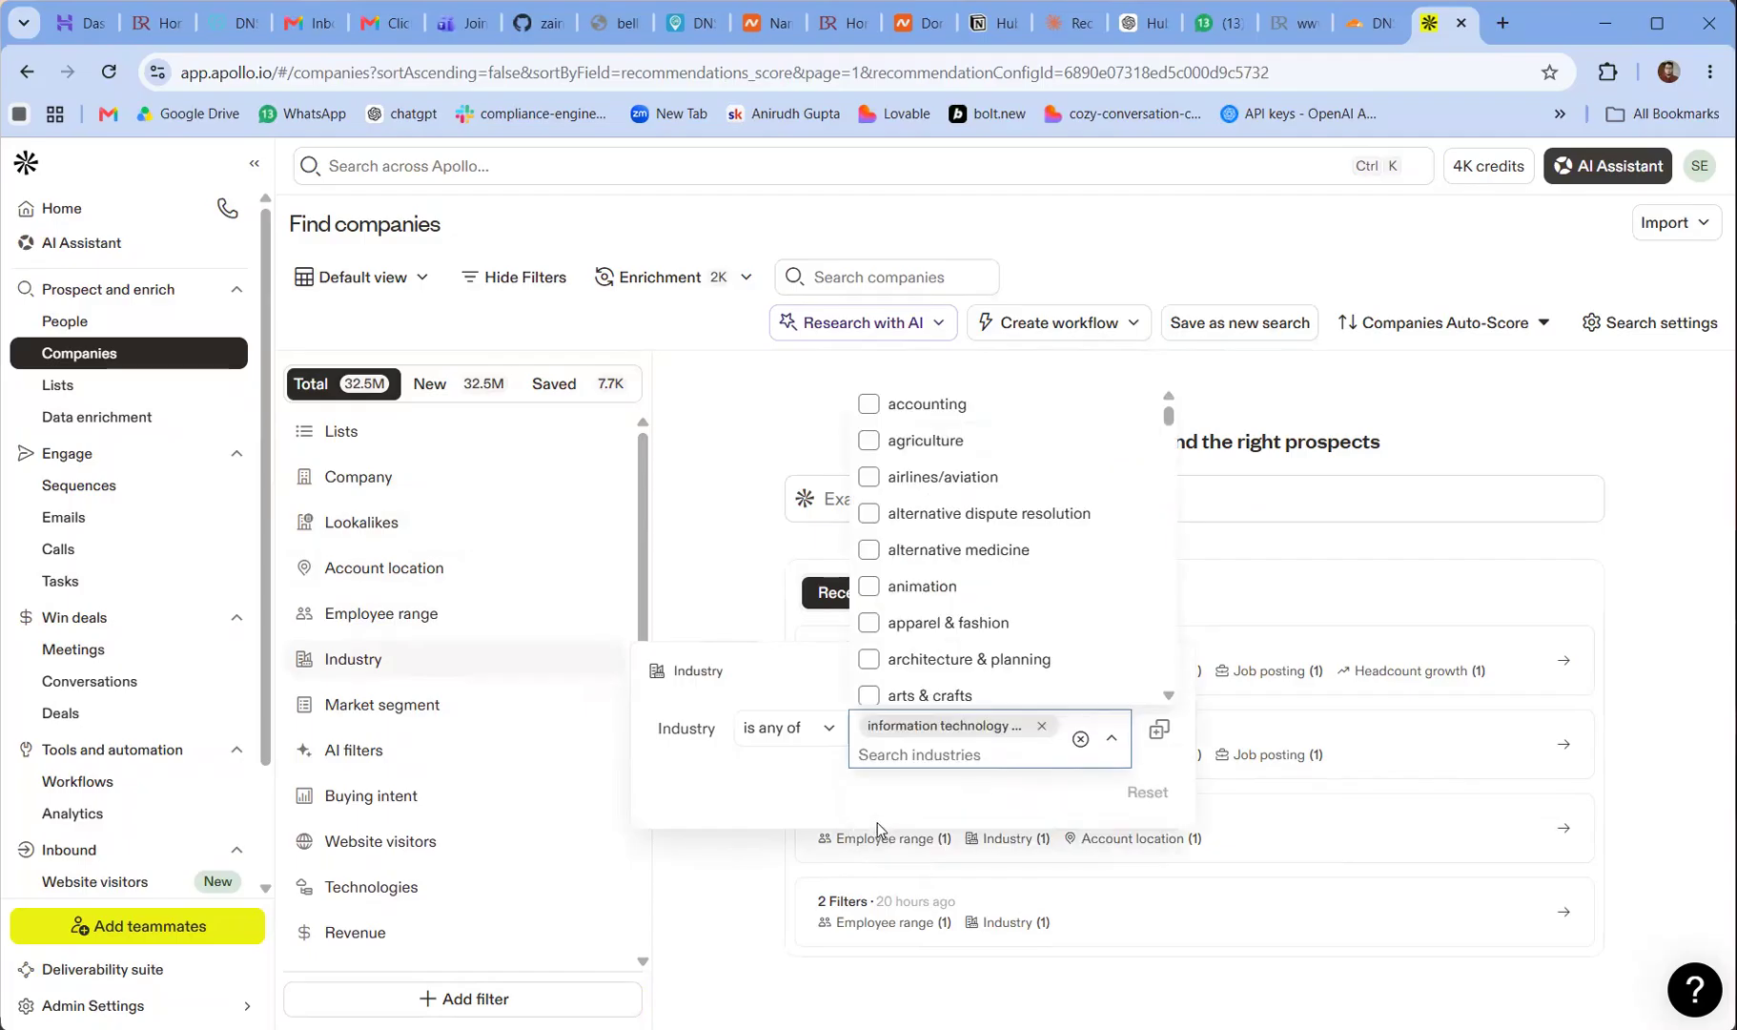
click(702, 766)
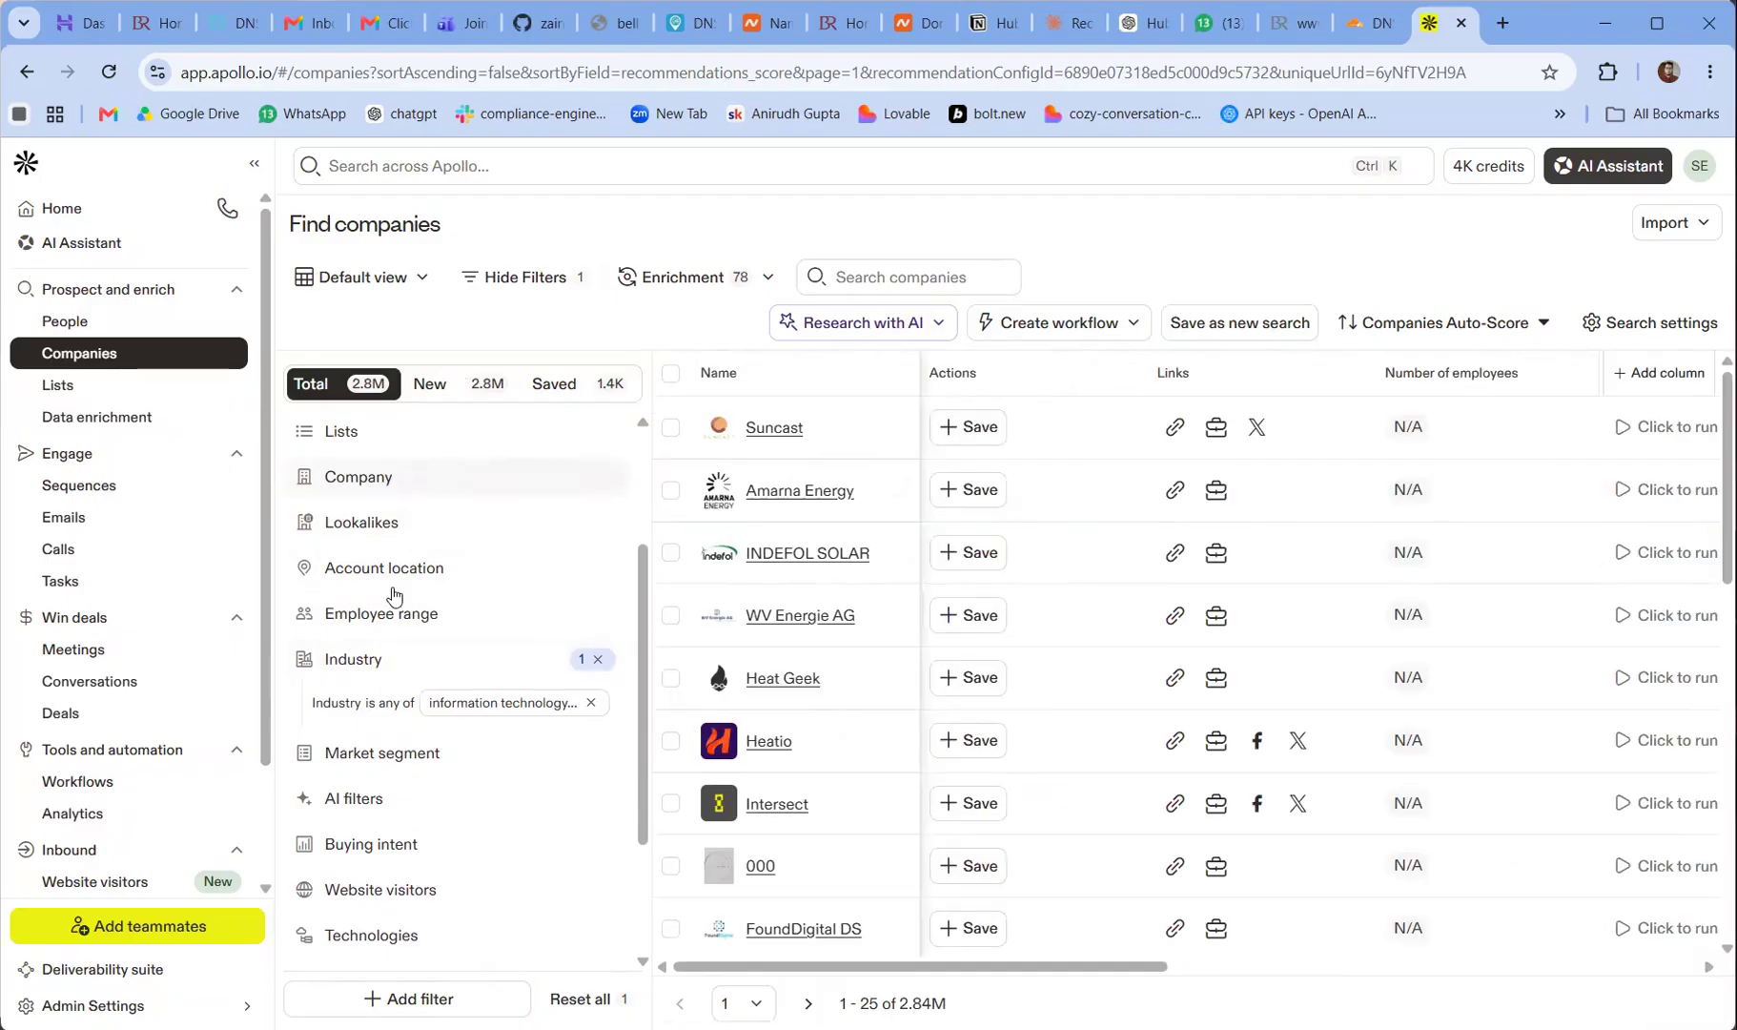
Filter the companies' account location to the United States
scroll(429, 648, down, 1)
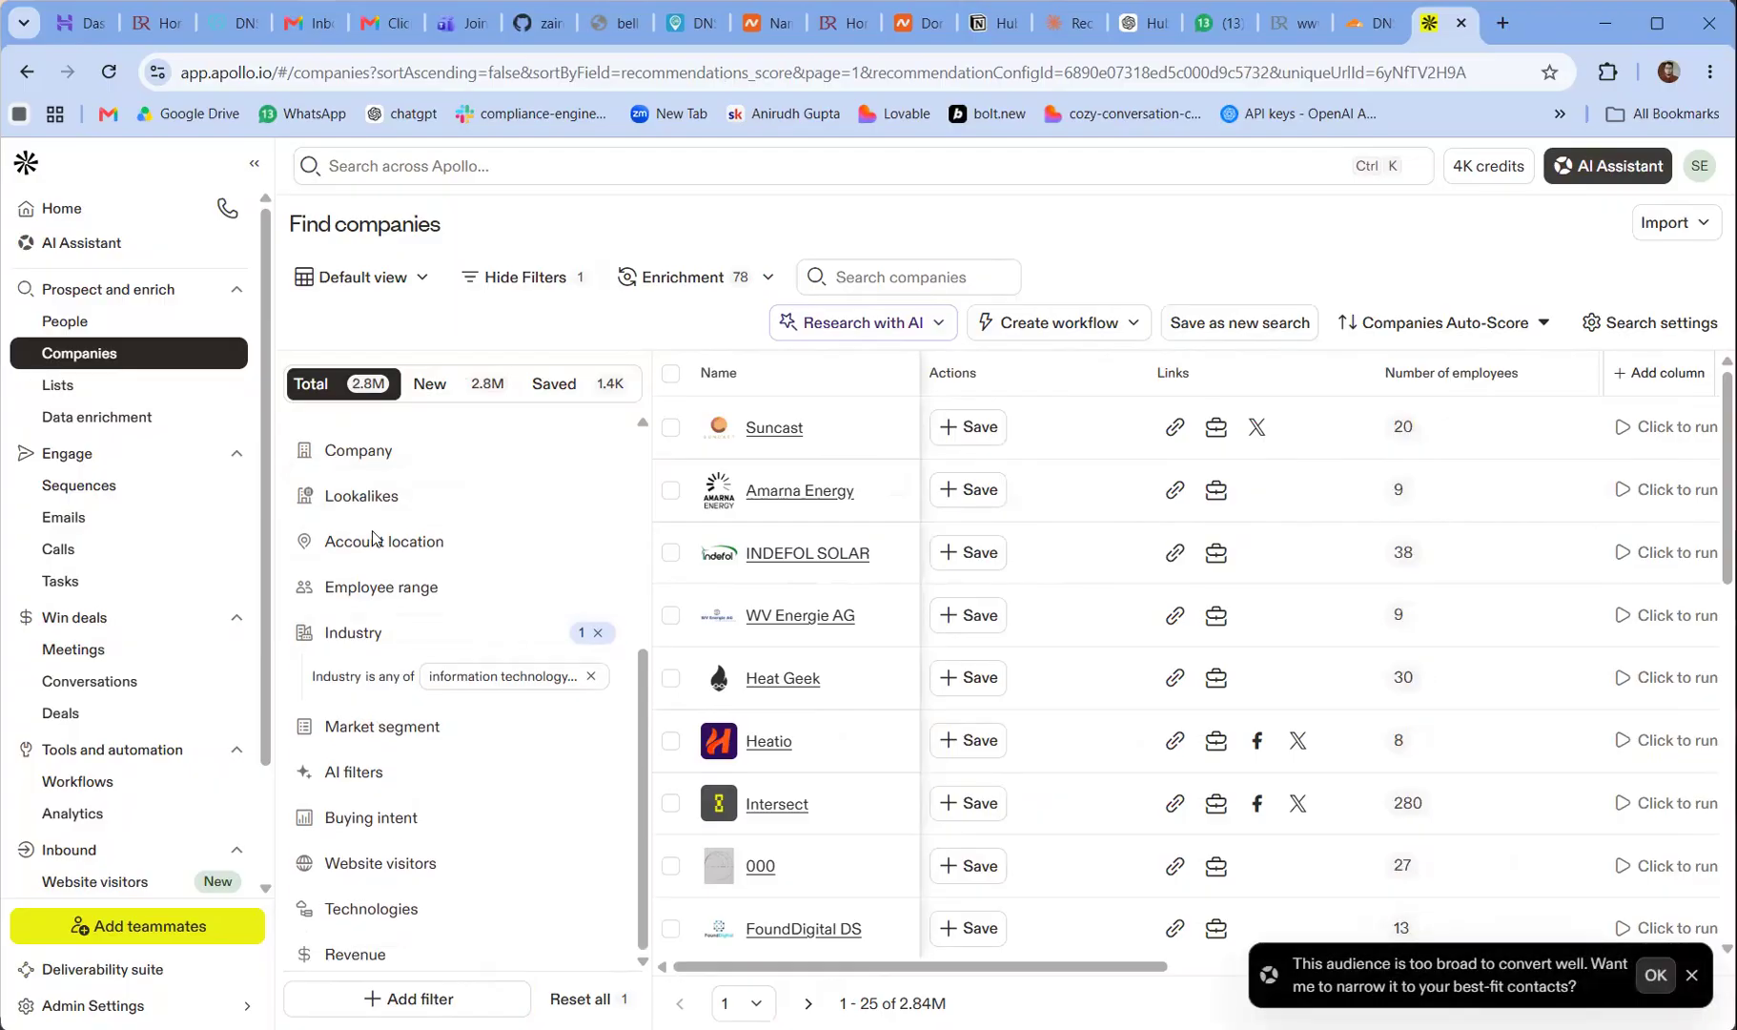
scroll(391, 546, down, 4)
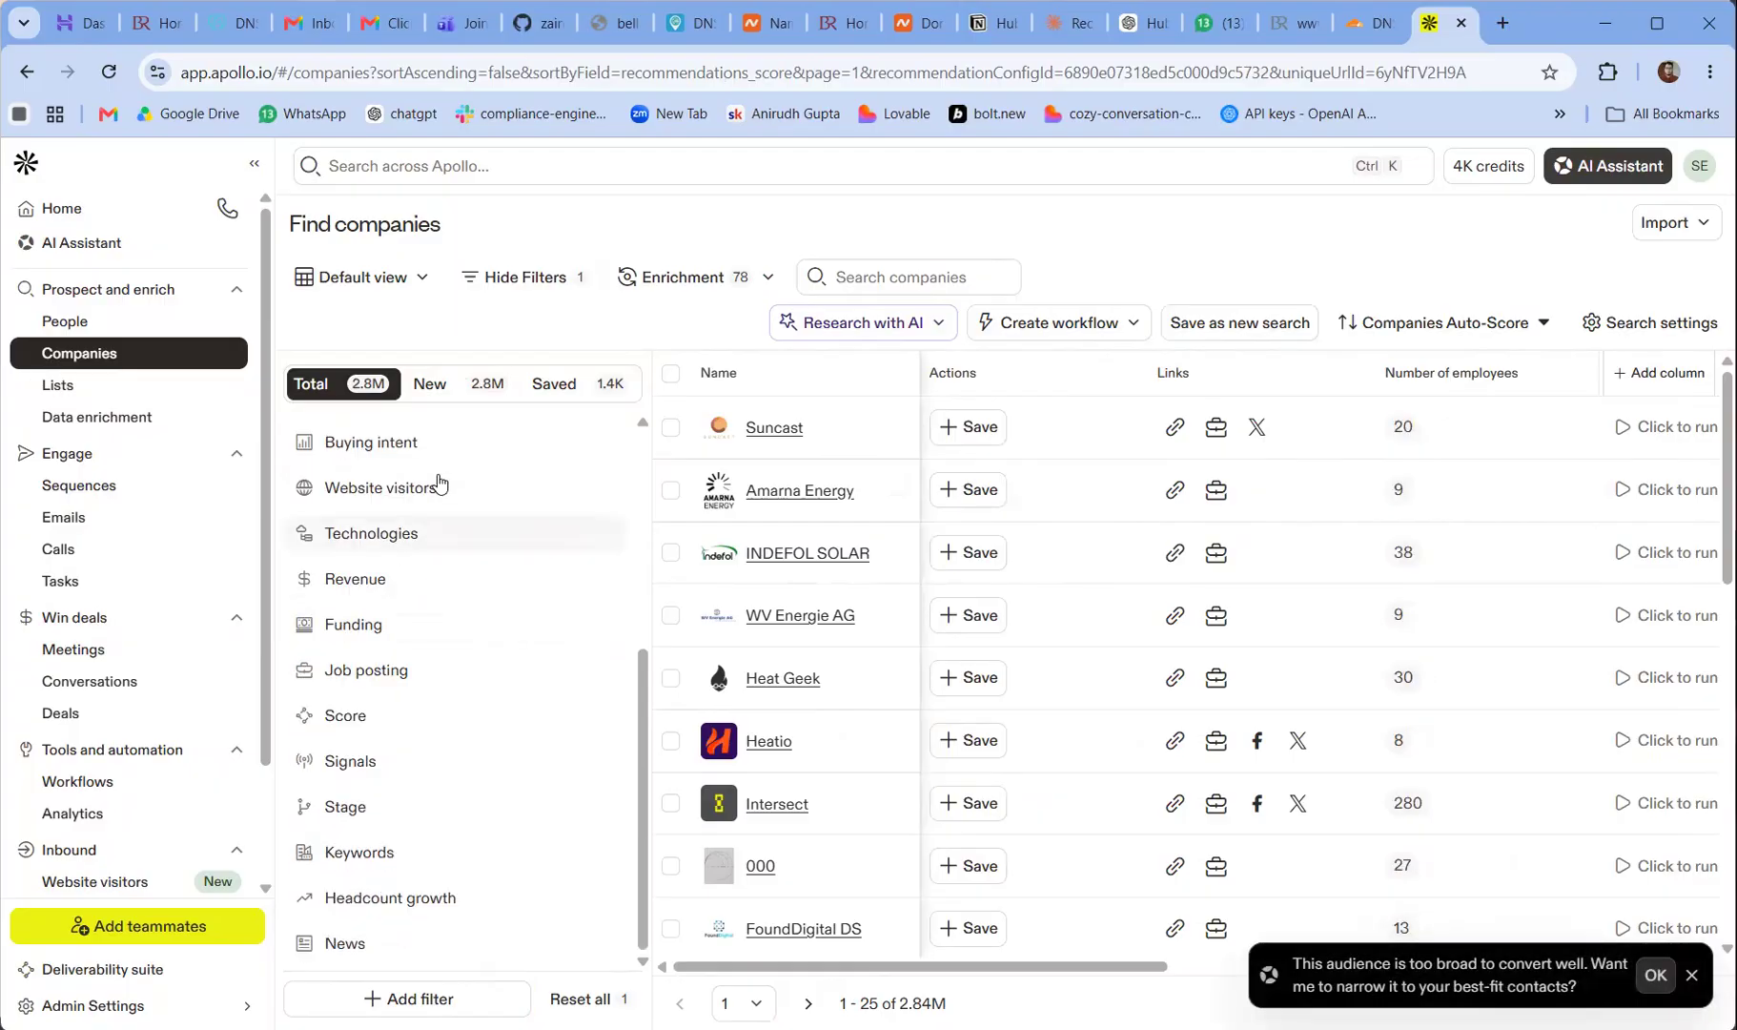
scroll(438, 484, up, 5)
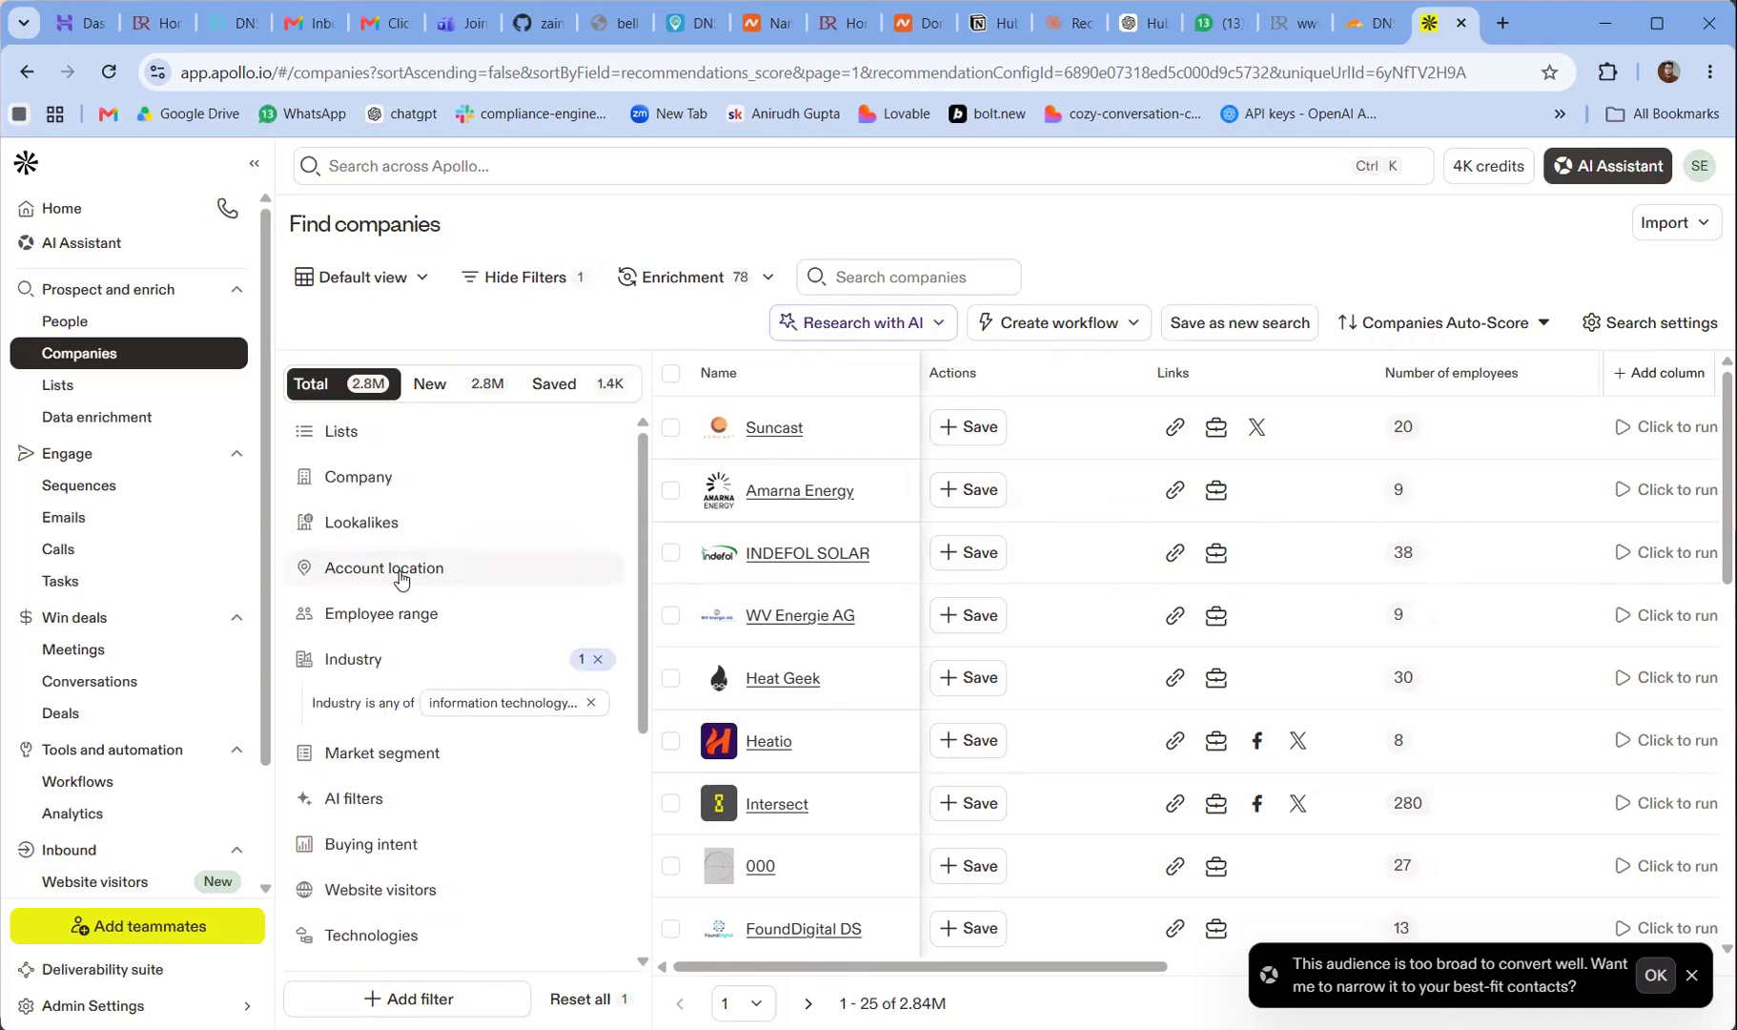
click(400, 572)
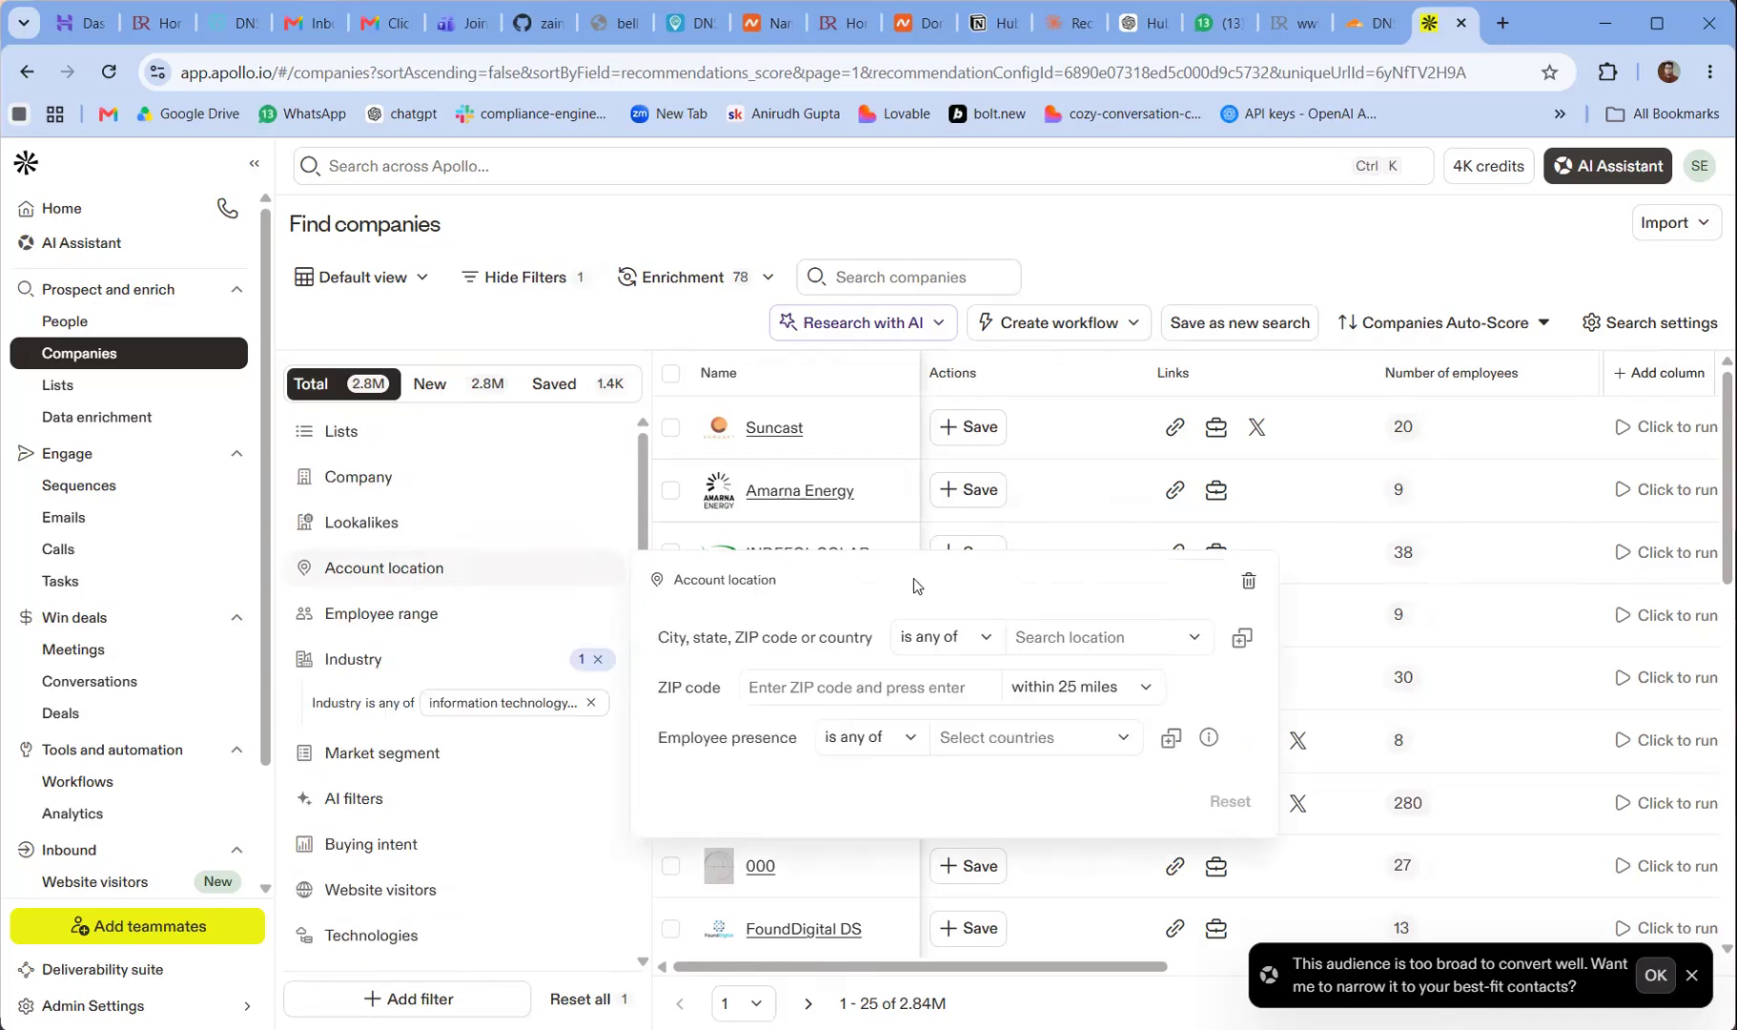
click(1031, 631)
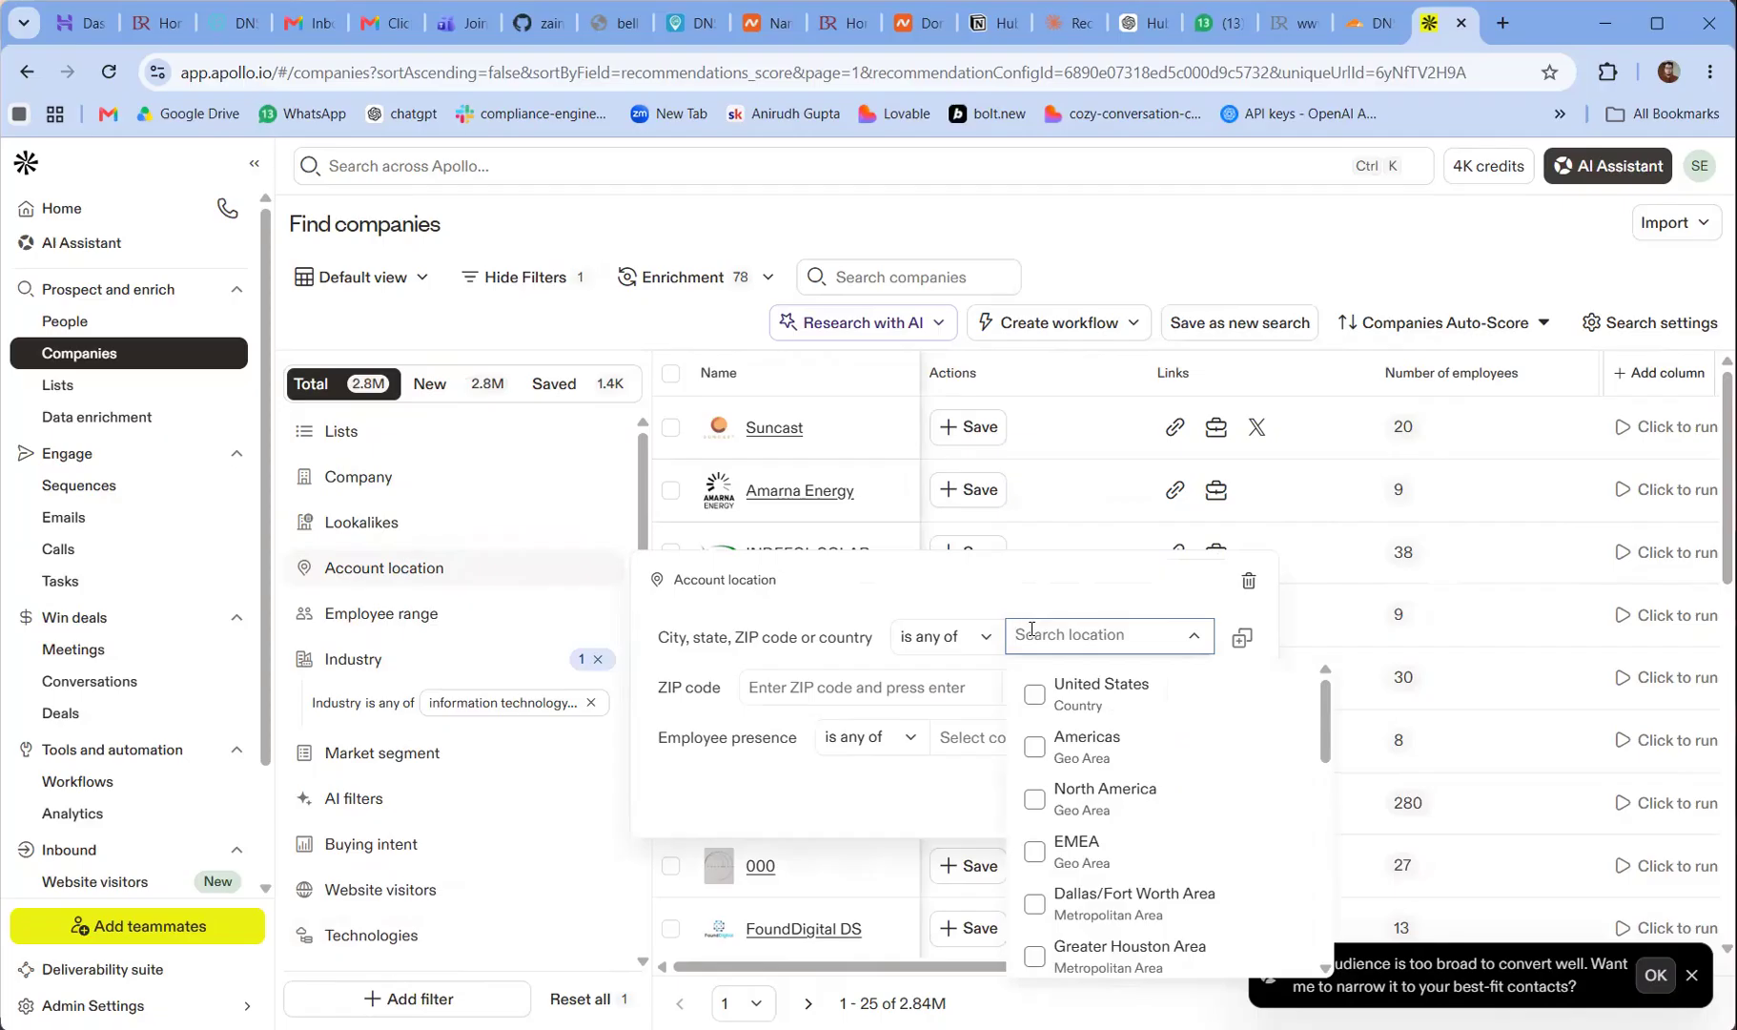
click(1035, 693)
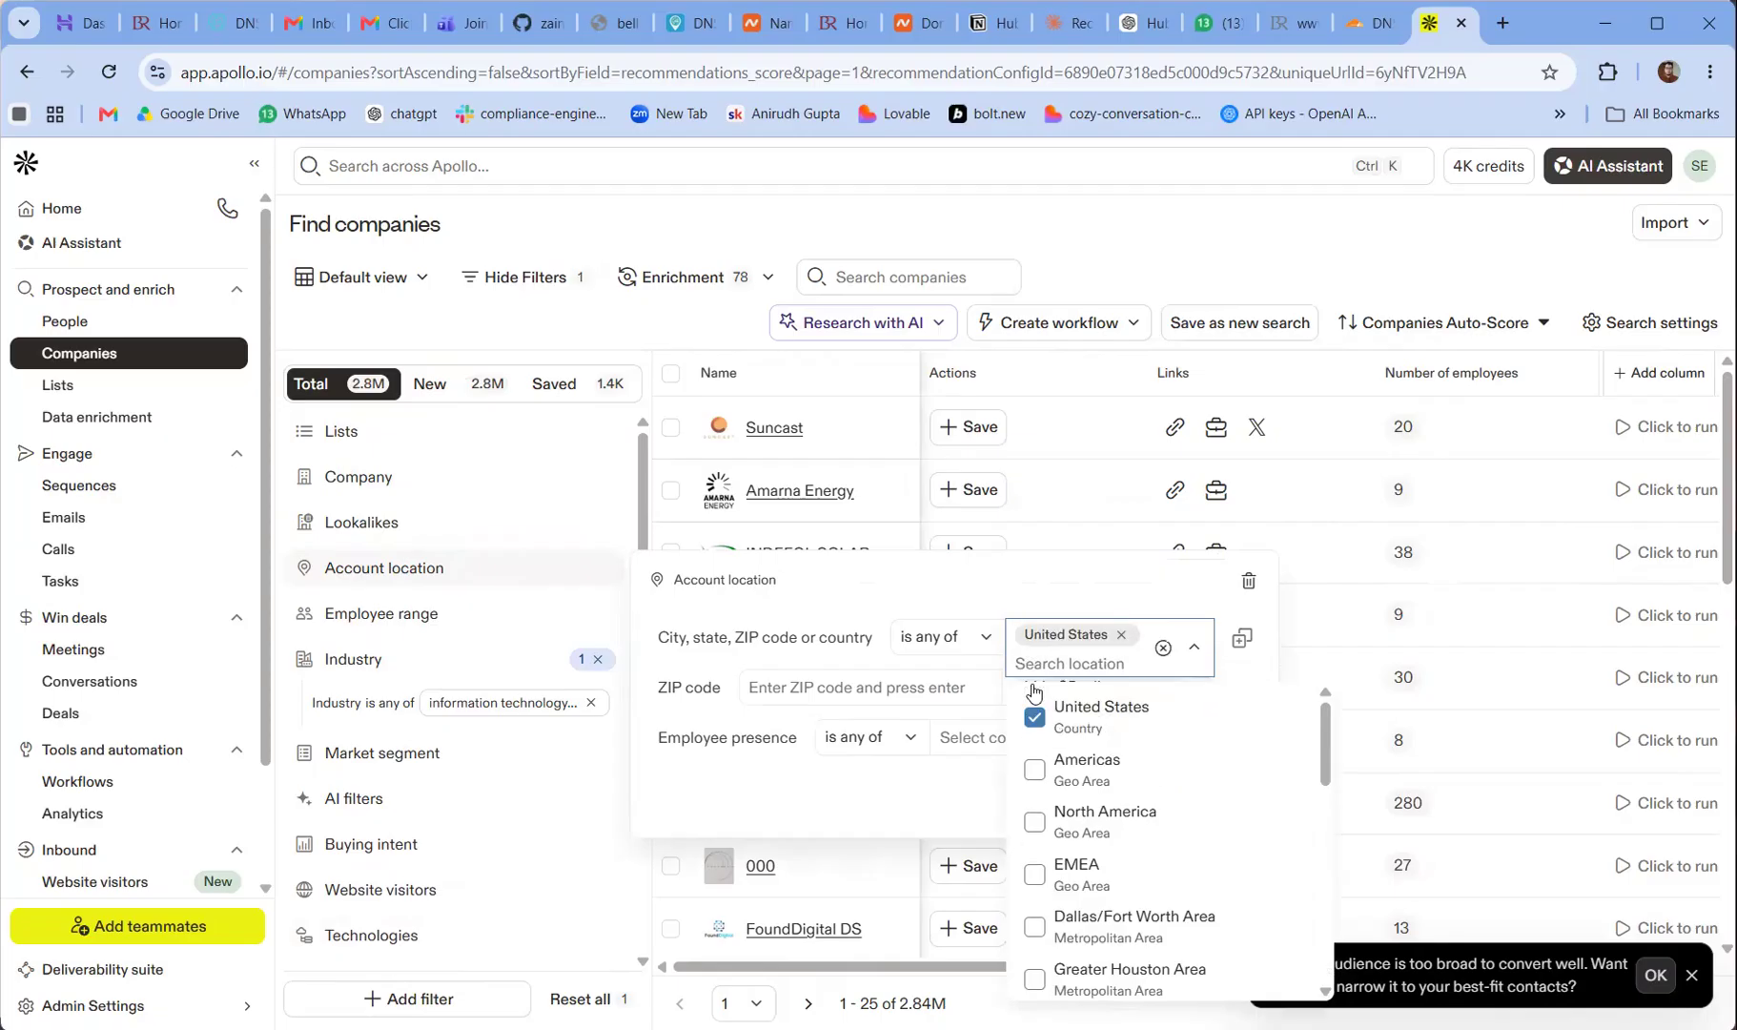
click(781, 812)
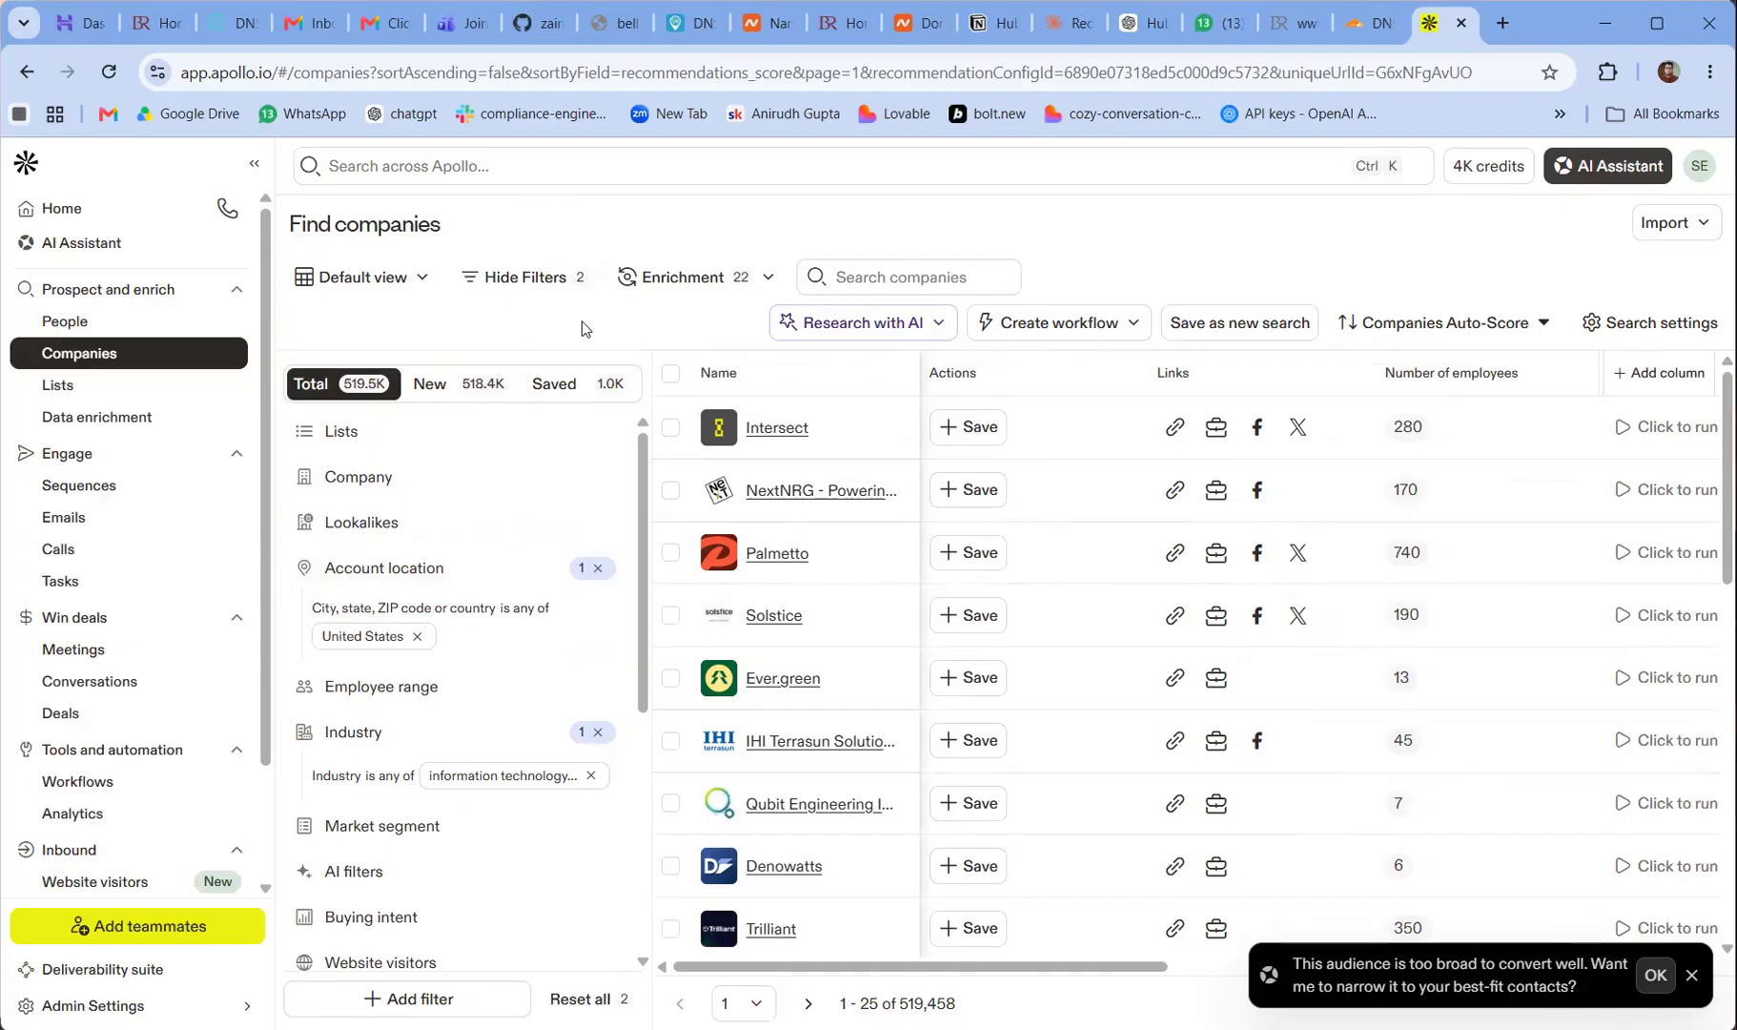
Add a job posting filter for companies with project manager as the hiring role
scroll(639, 493, down, 3)
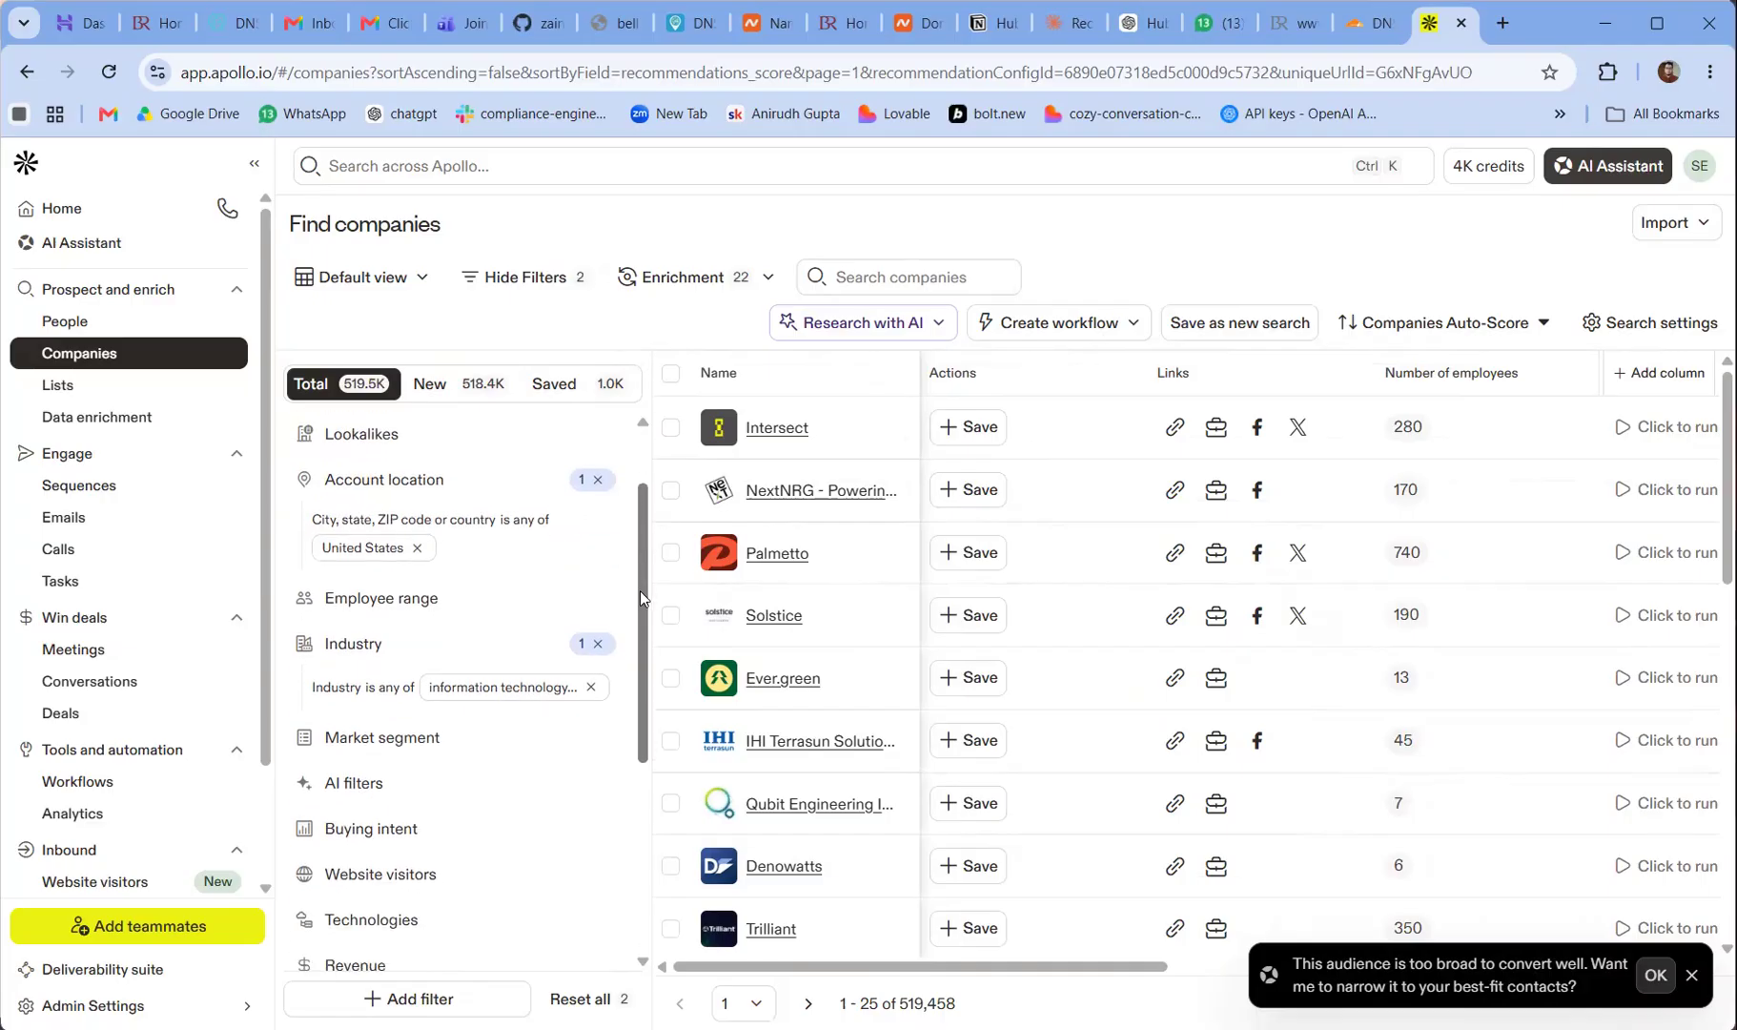
scroll(644, 693, down, 1)
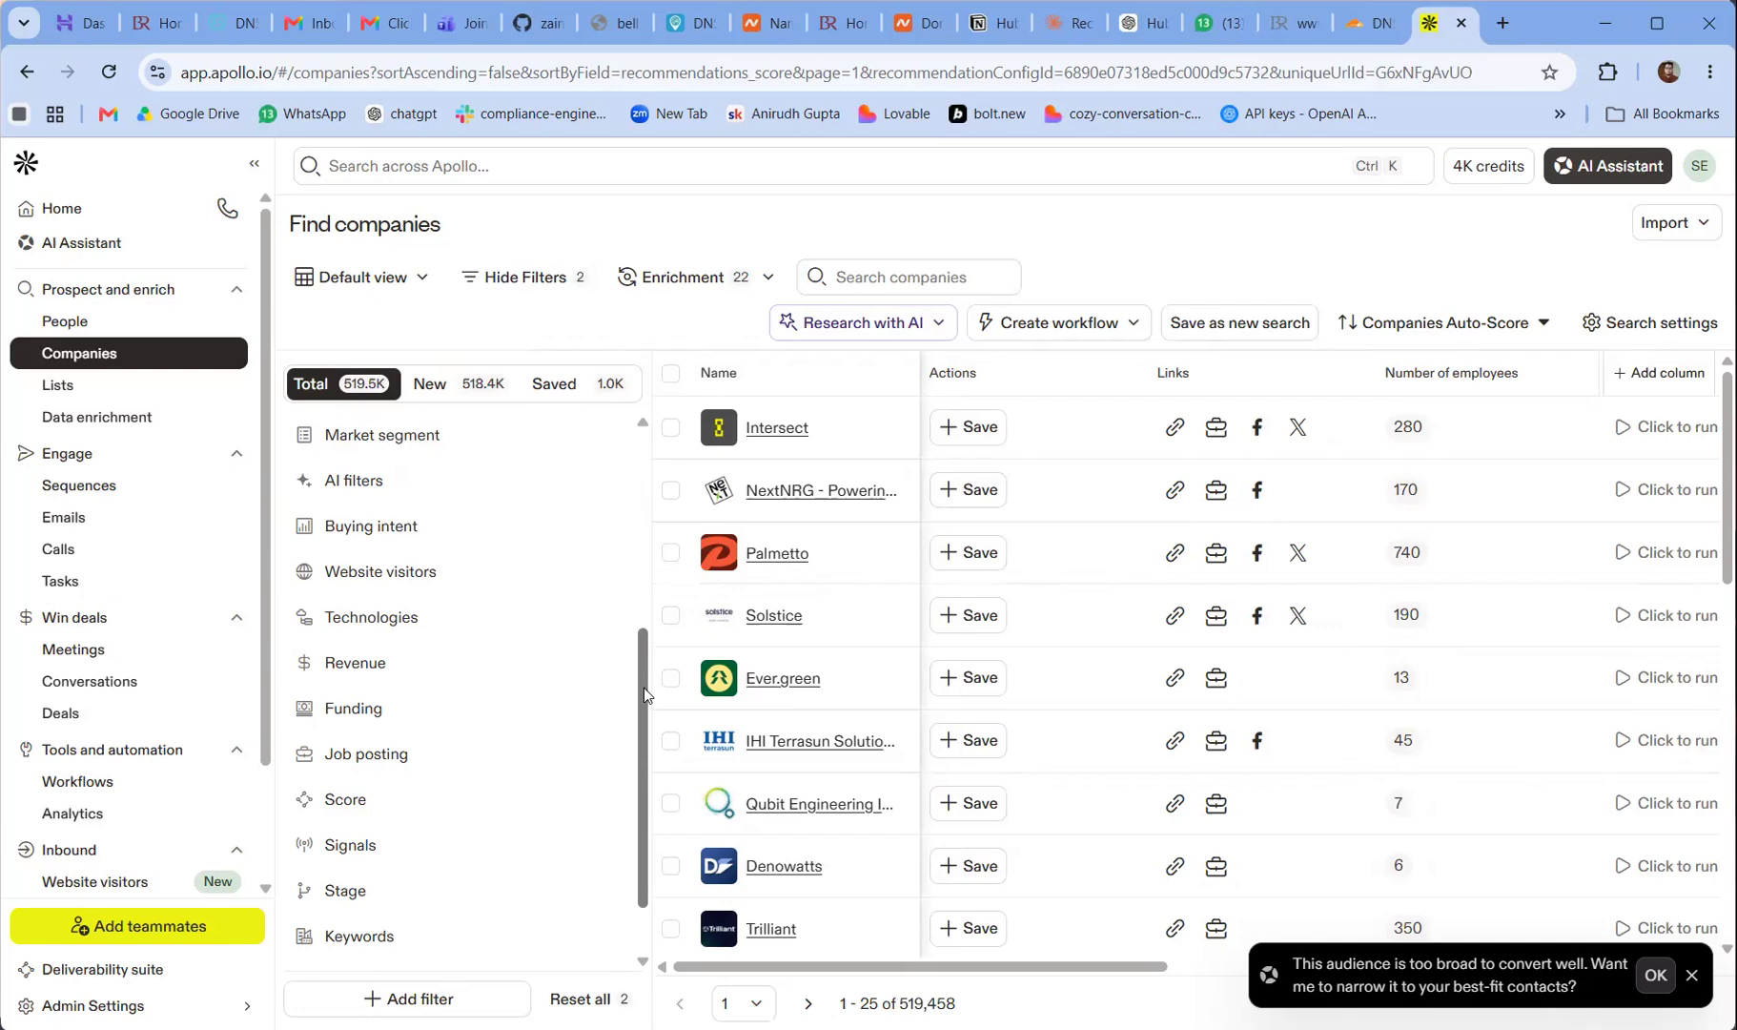
drag(644, 688, 636, 795)
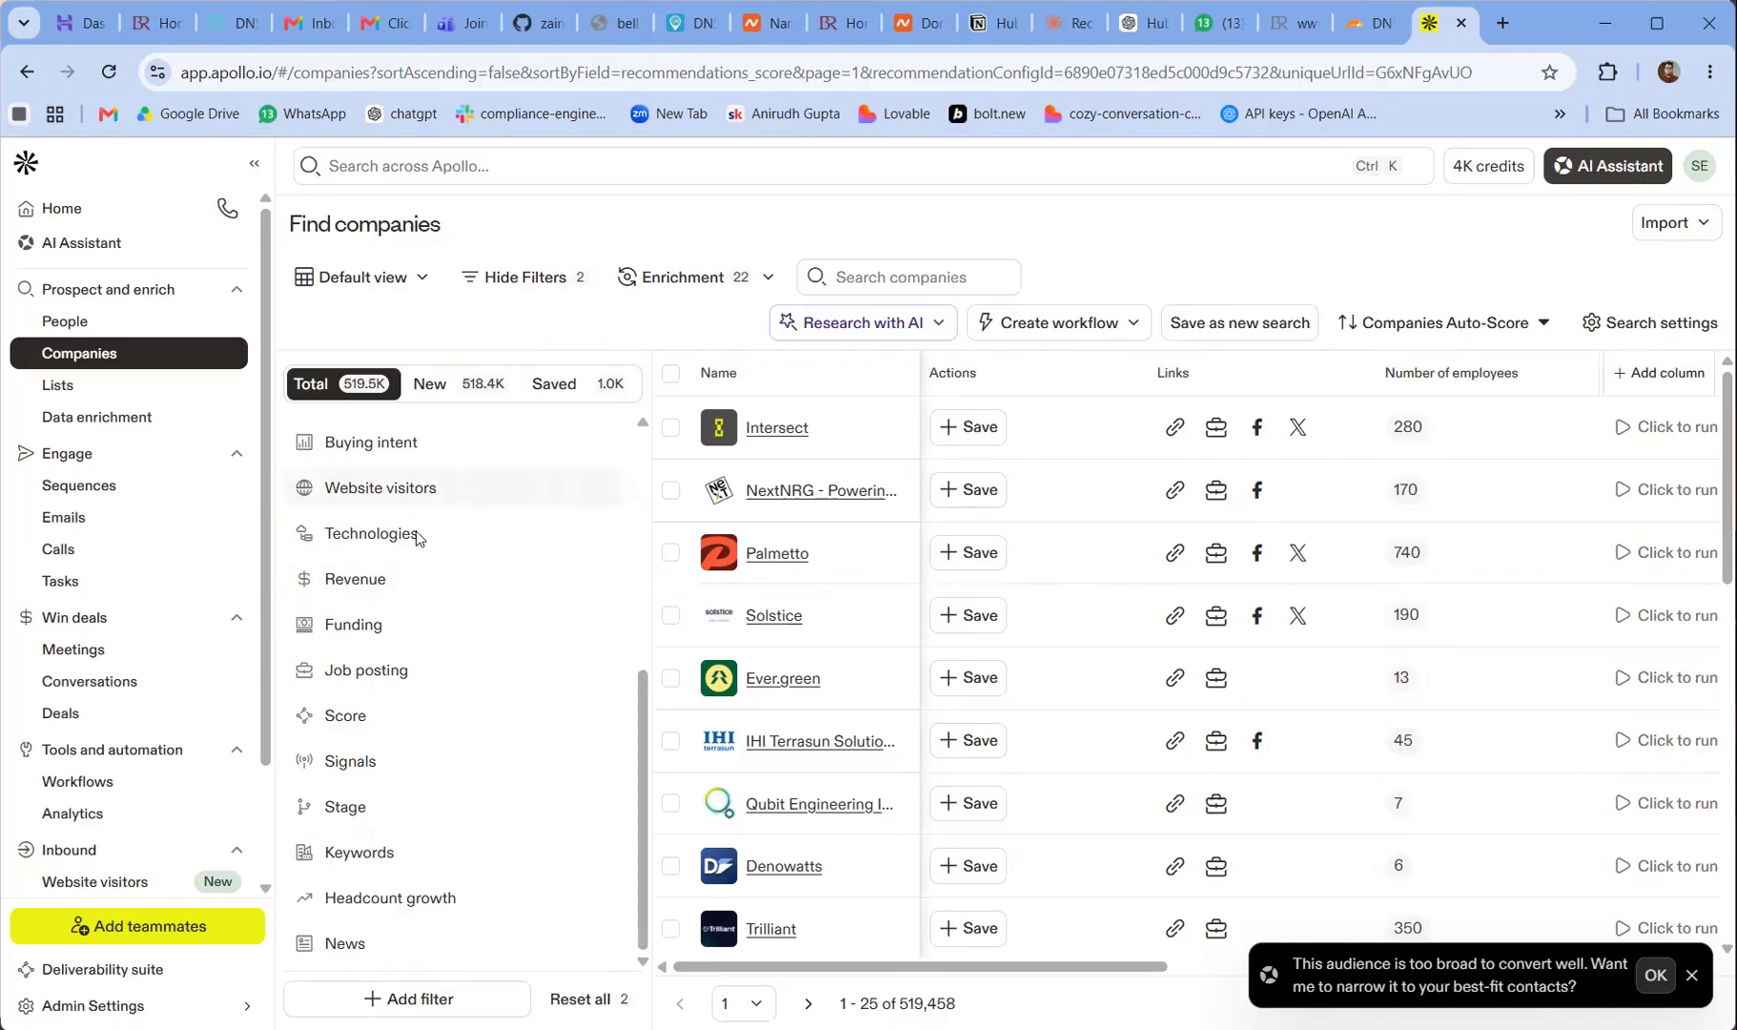
click(393, 683)
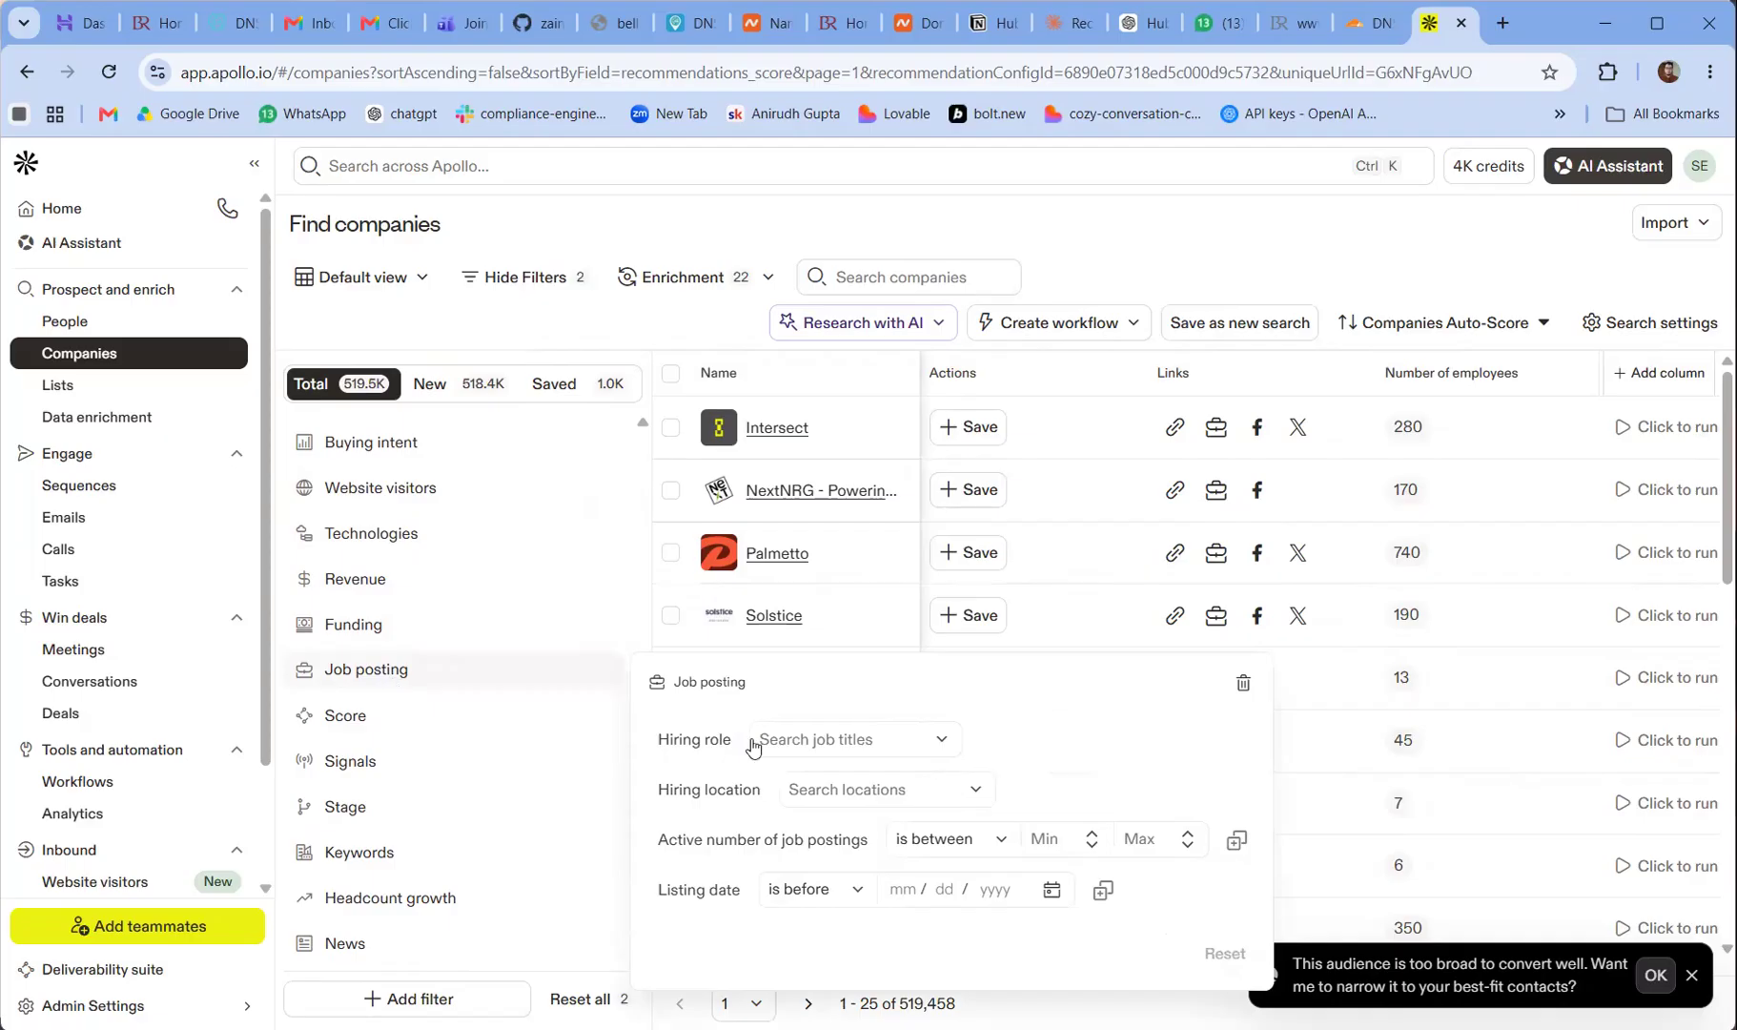
click(812, 735)
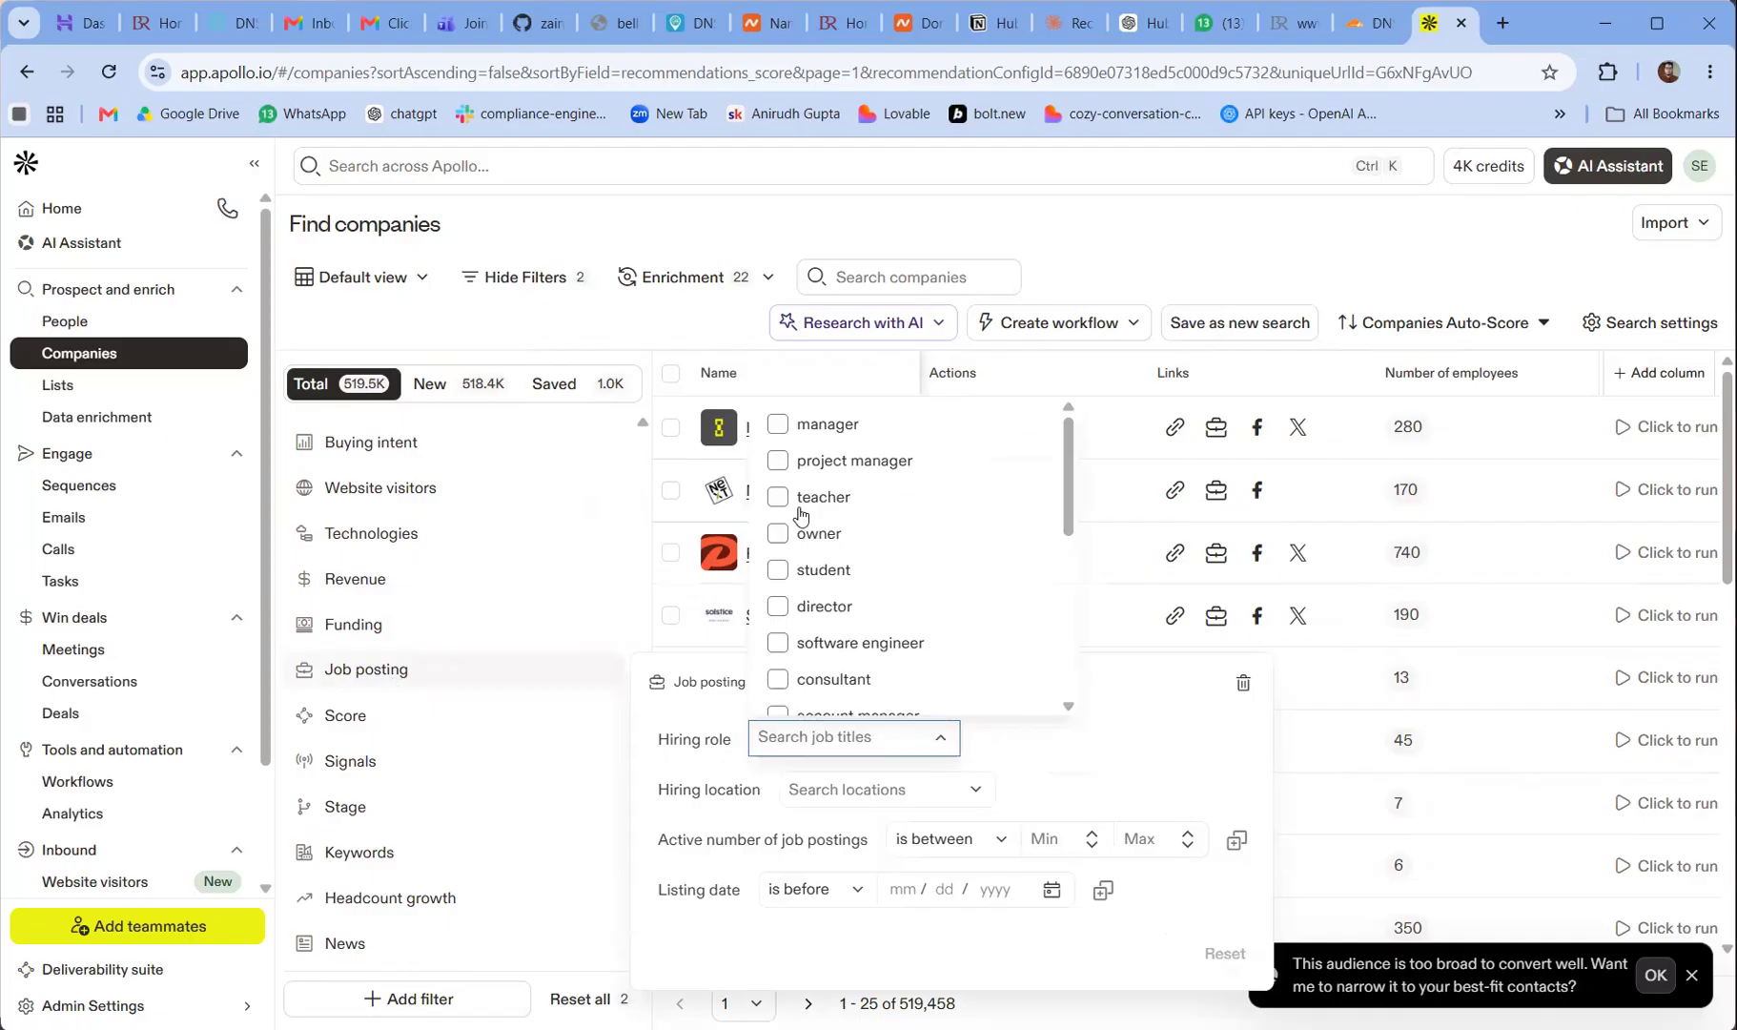
click(780, 462)
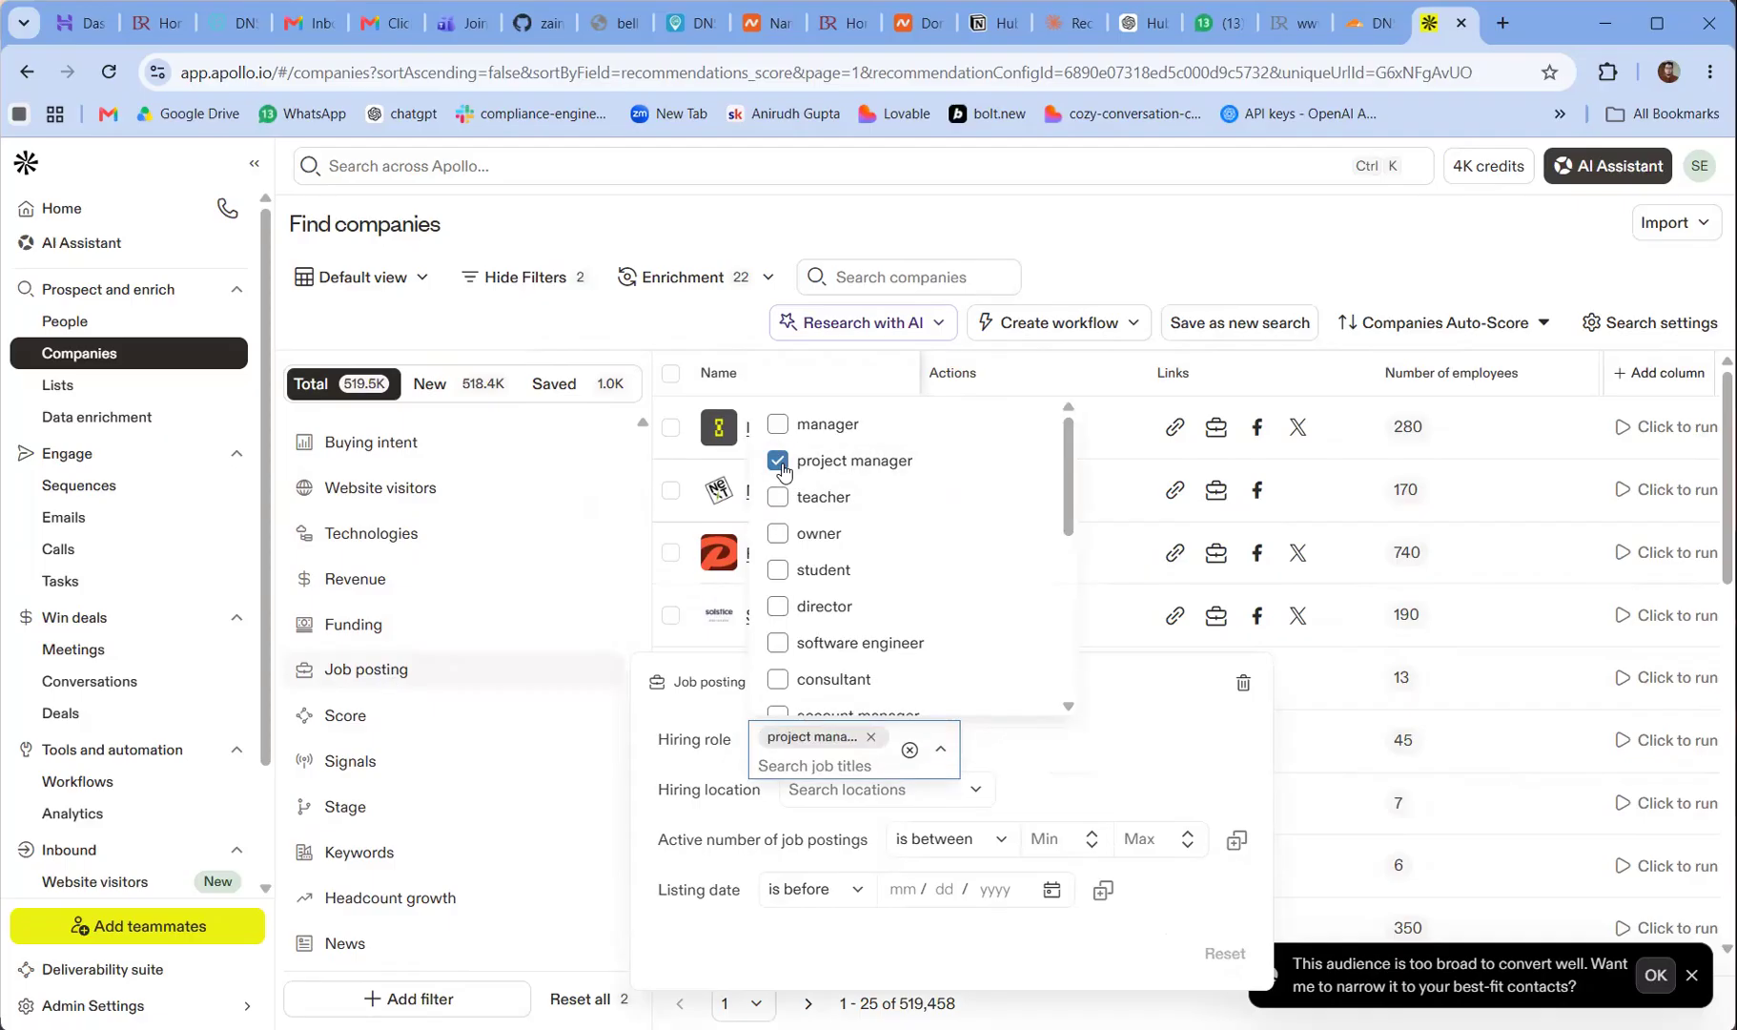
click(1101, 750)
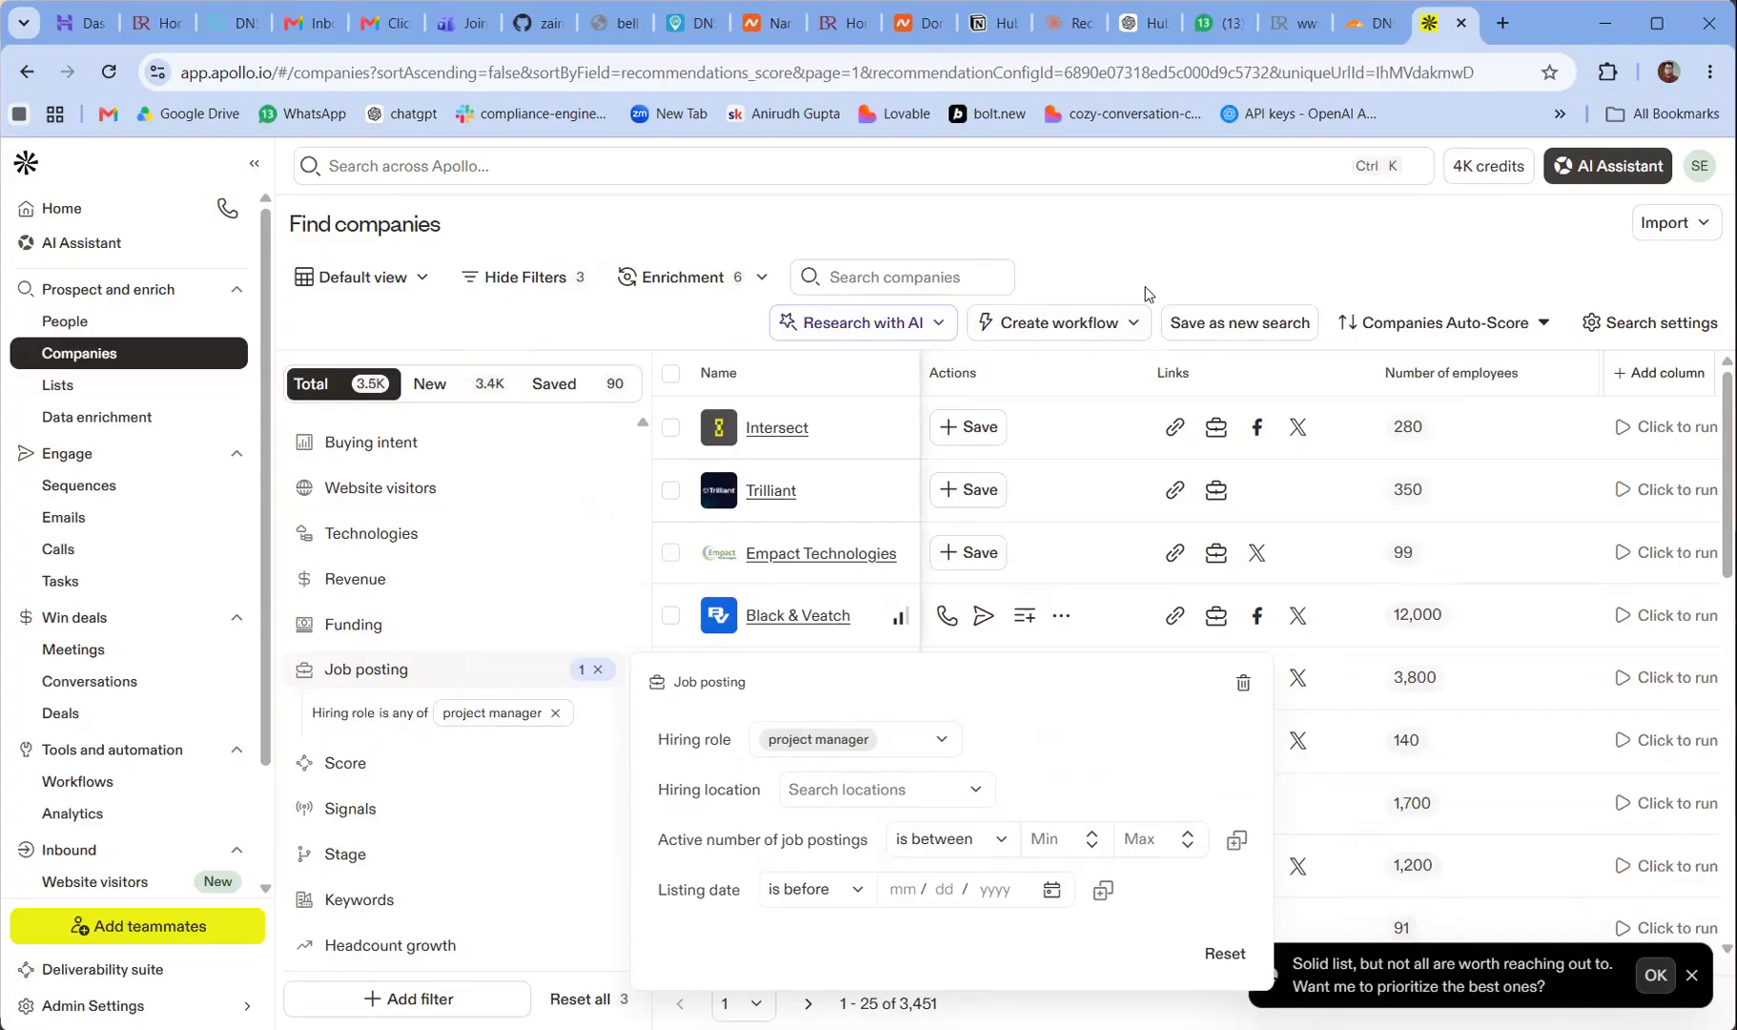
click(1150, 259)
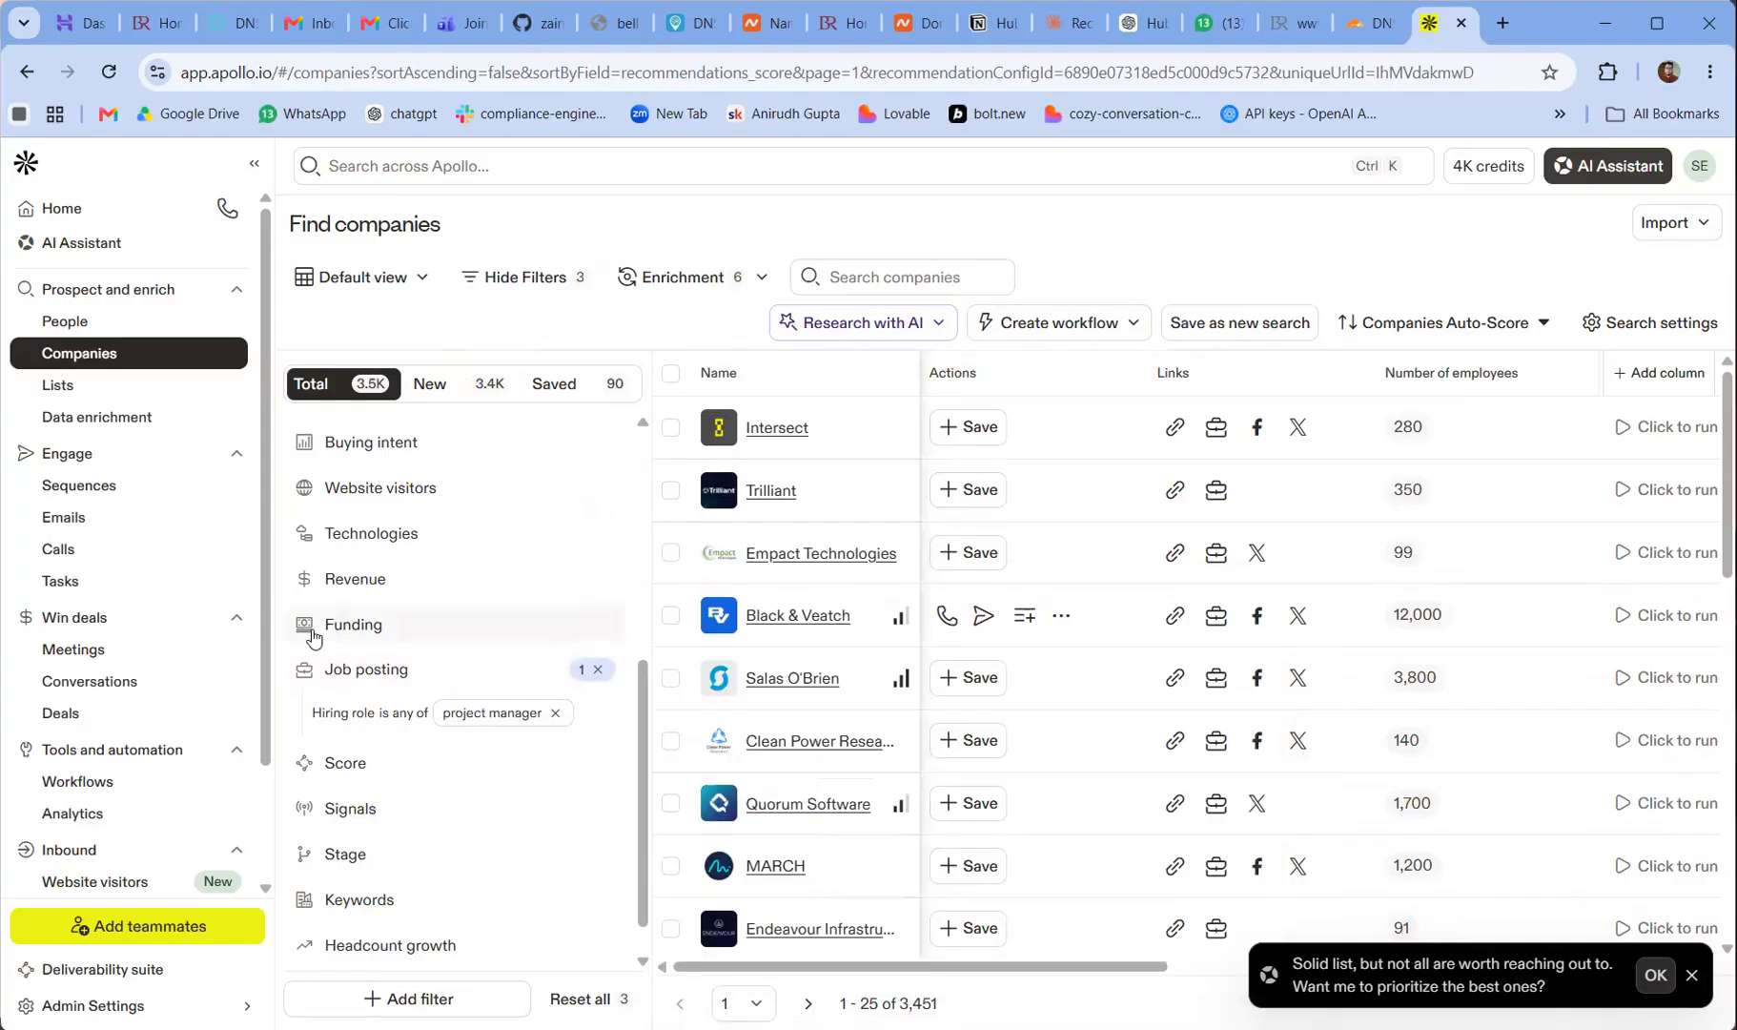
Add a funding filter limiting the companies to the Merger / Acquisition funding round
click(360, 637)
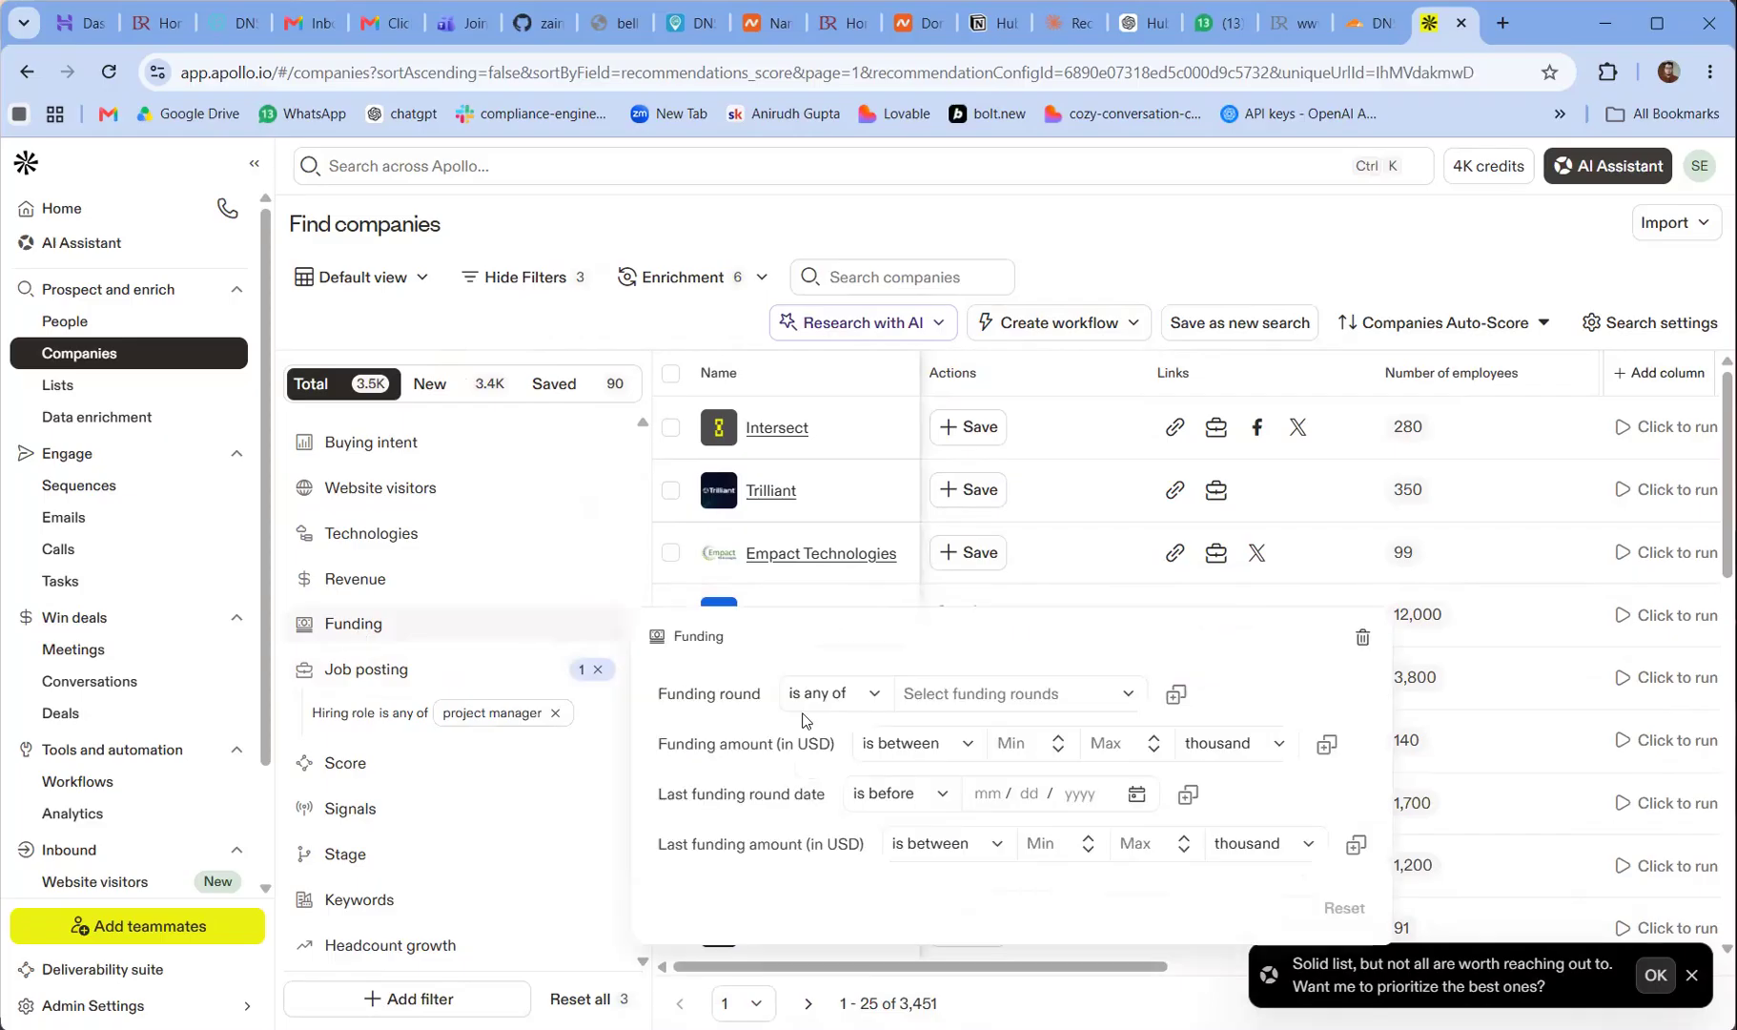
click(993, 706)
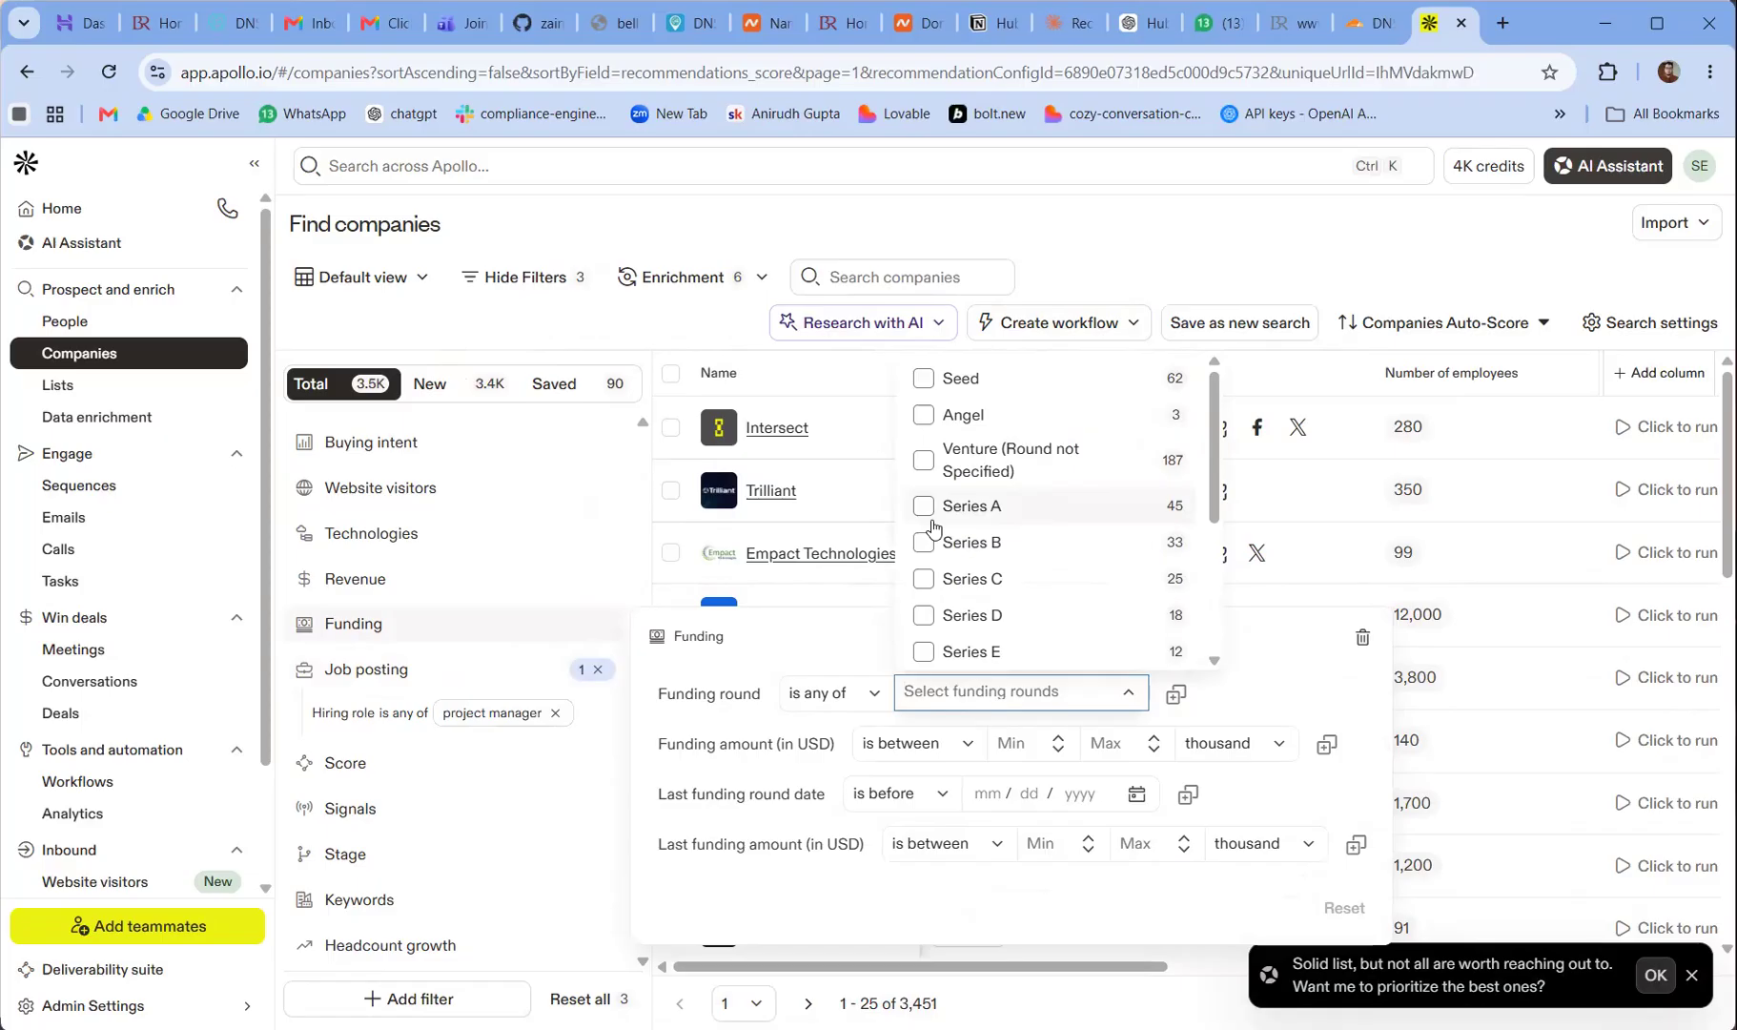
scroll(933, 527, down, 3)
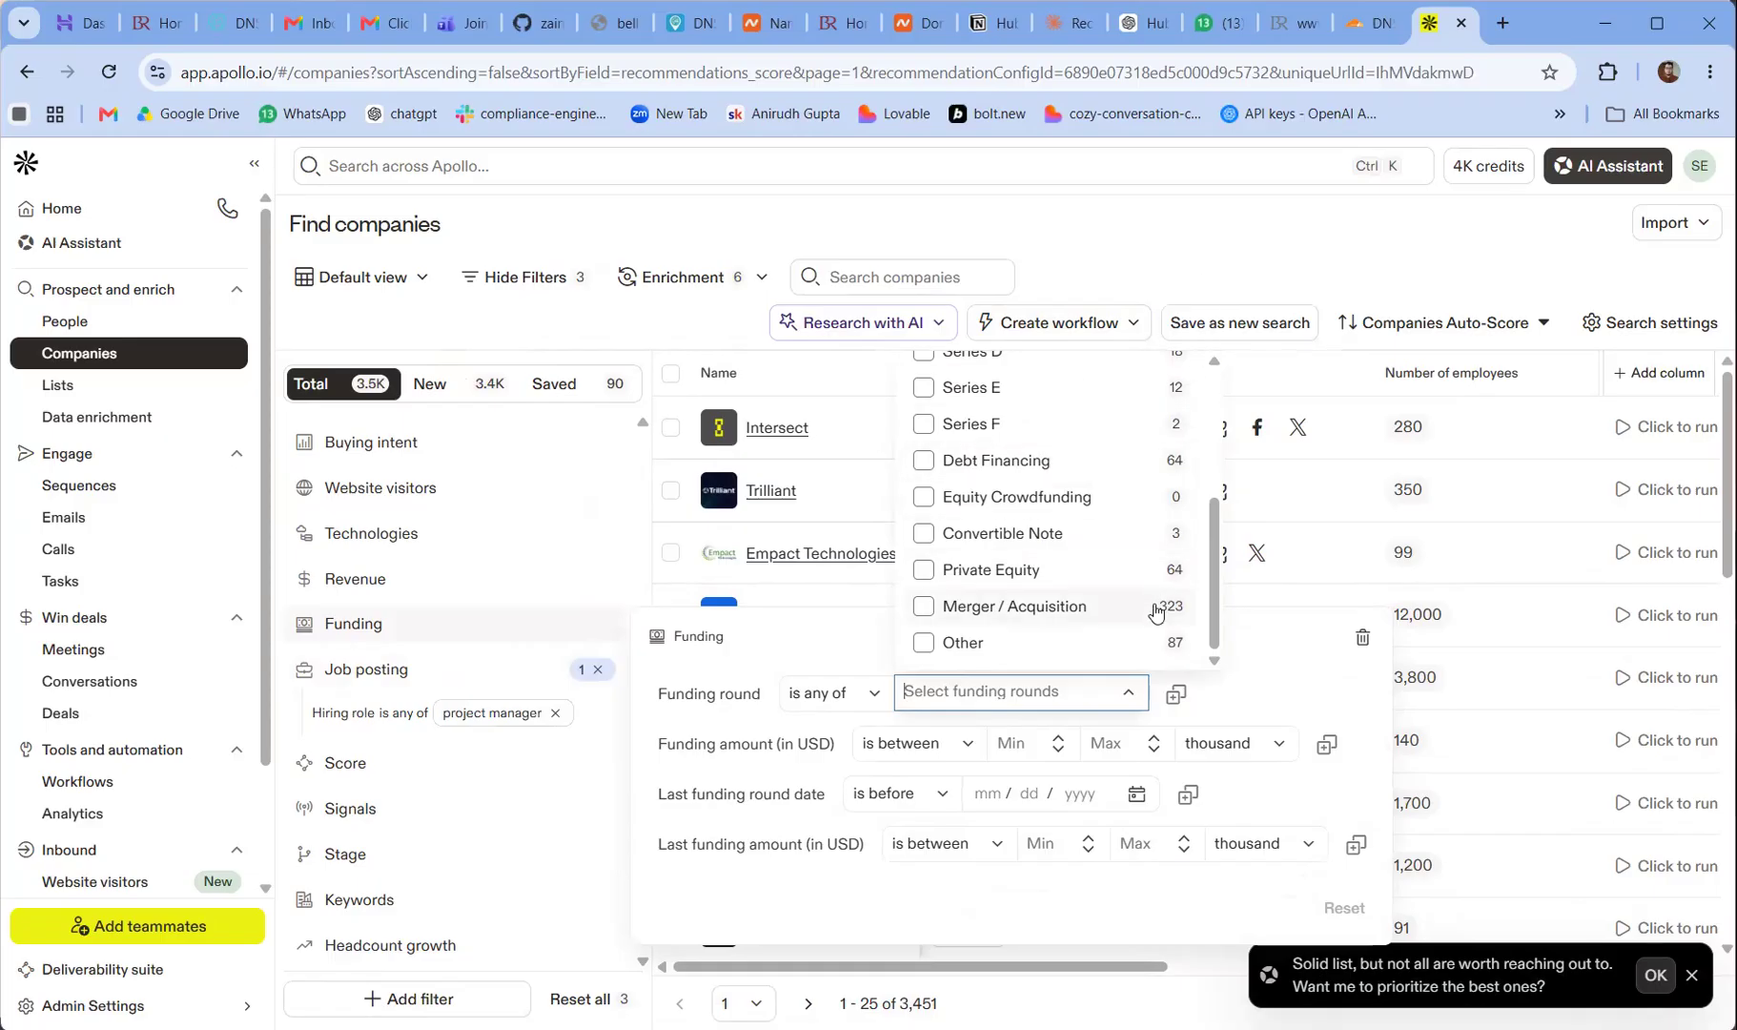
click(926, 608)
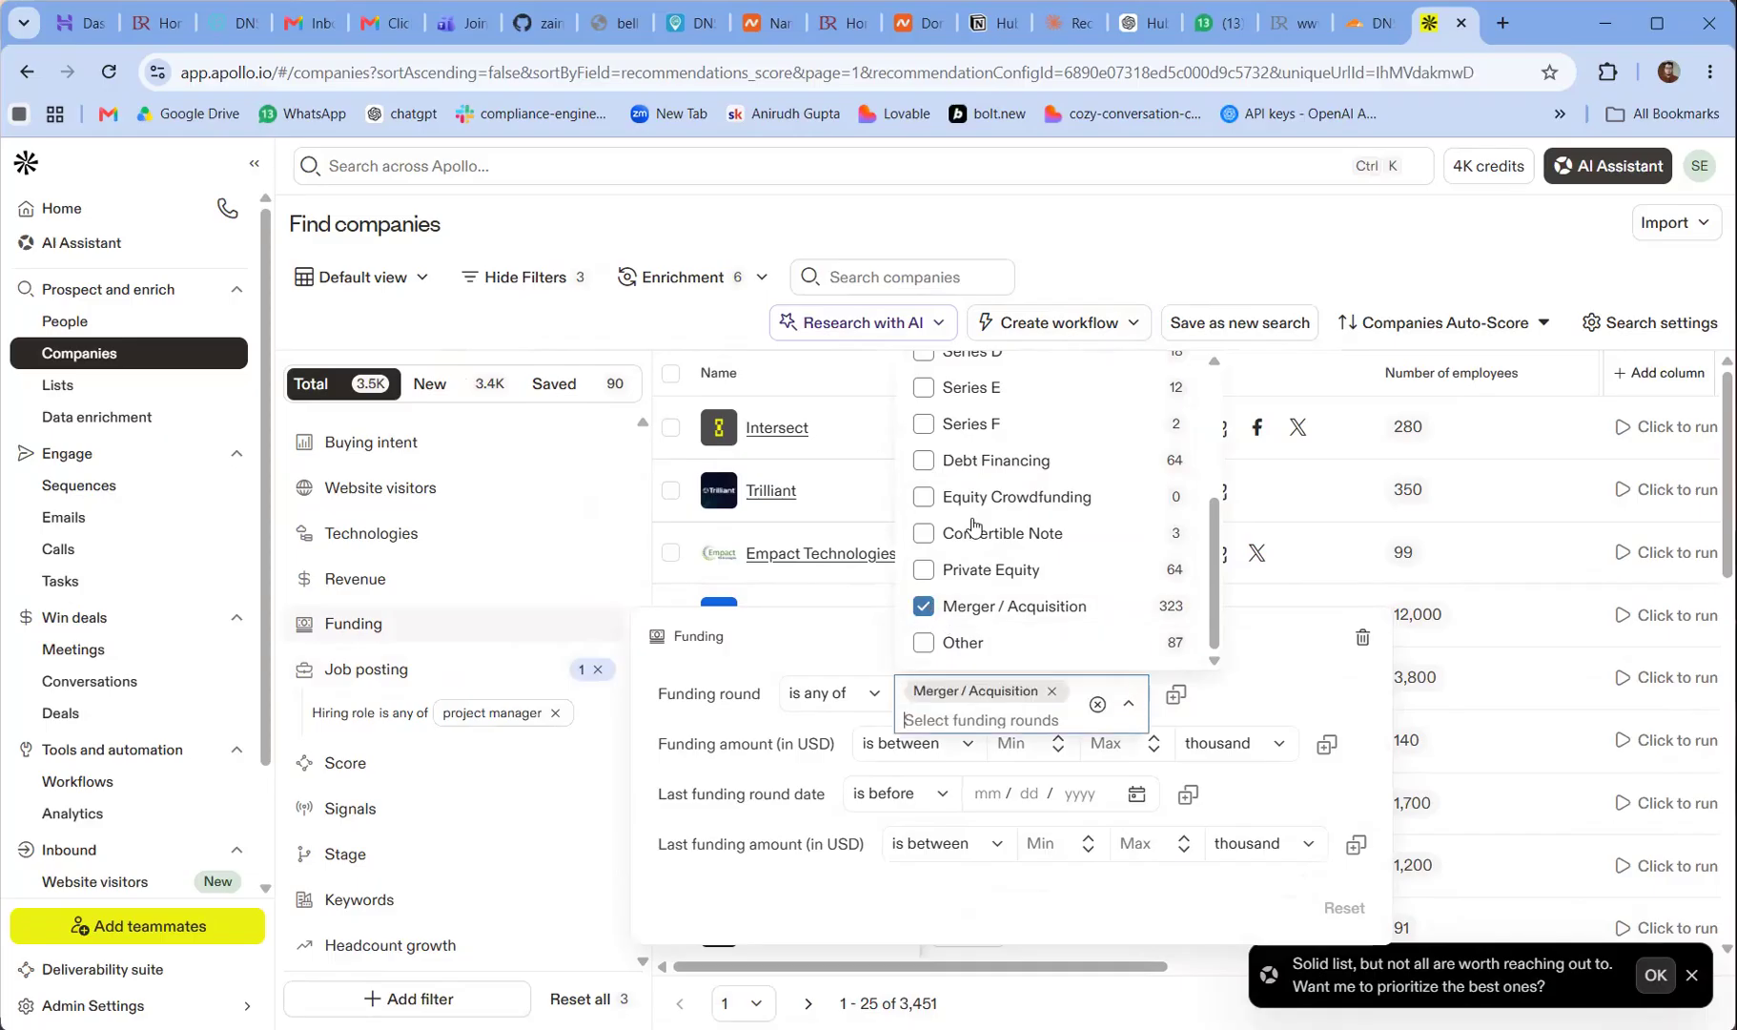
click(1193, 262)
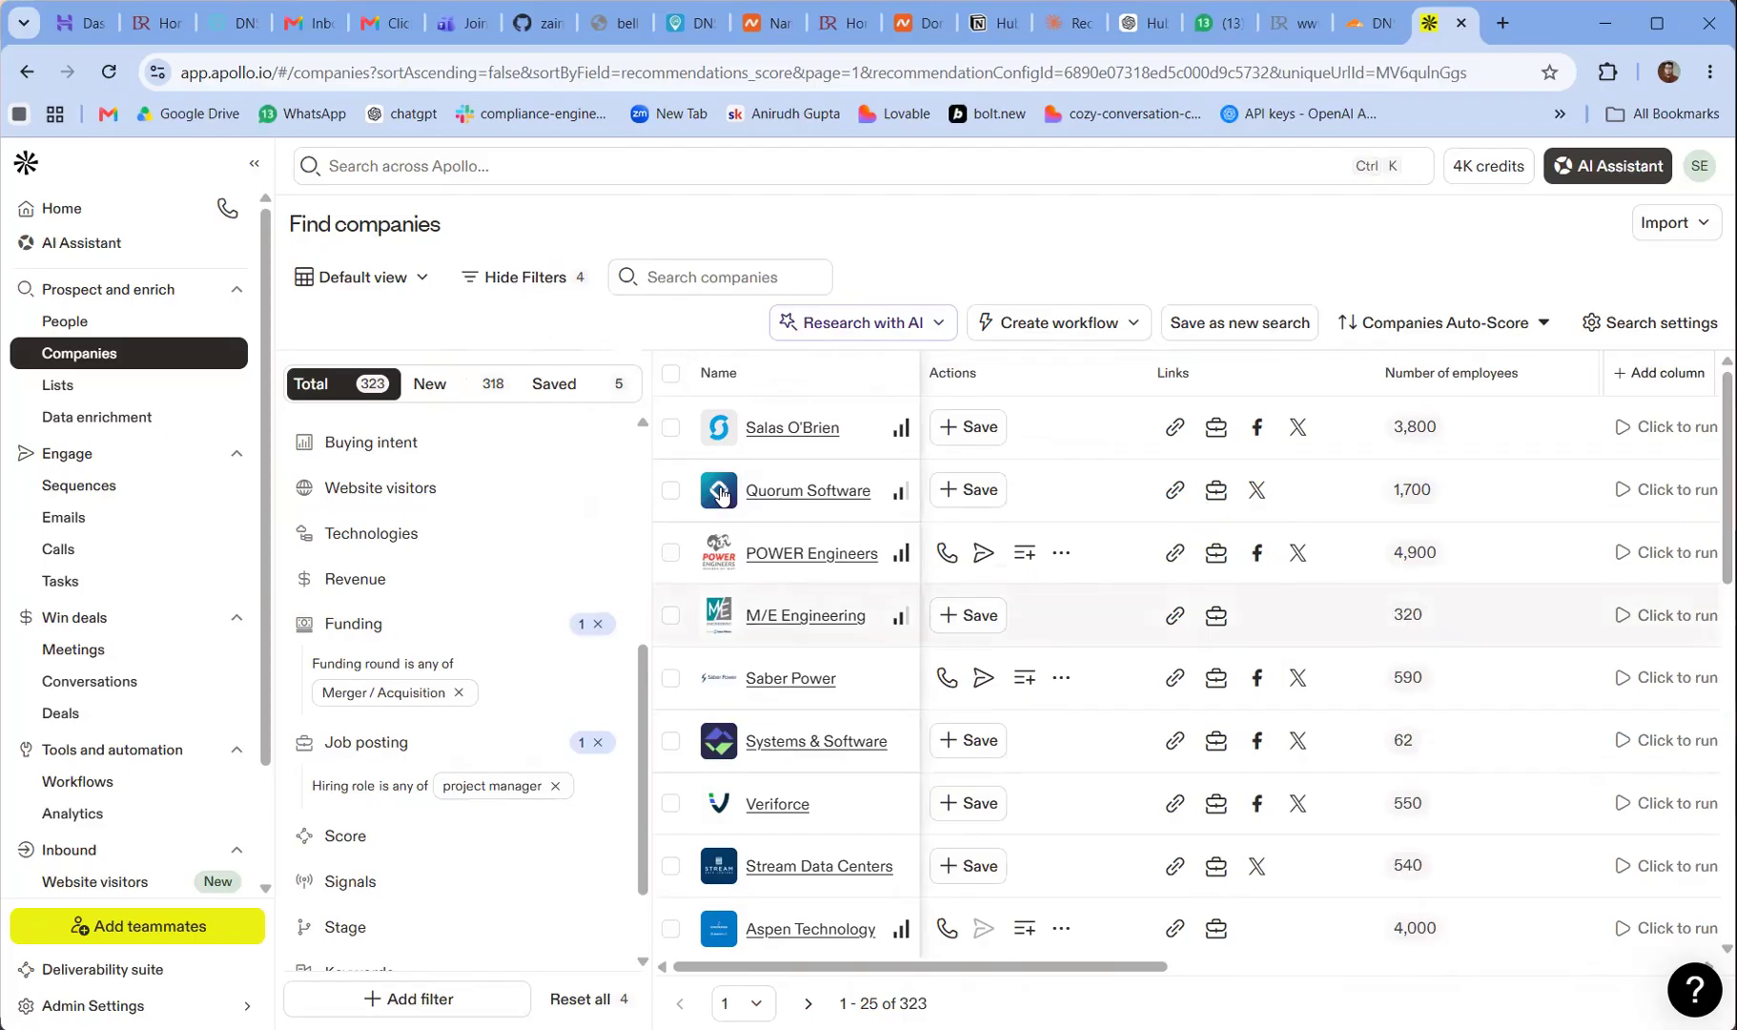
Review the bulk selection options for the filtered companies and dismiss them without selecting any
click(671, 381)
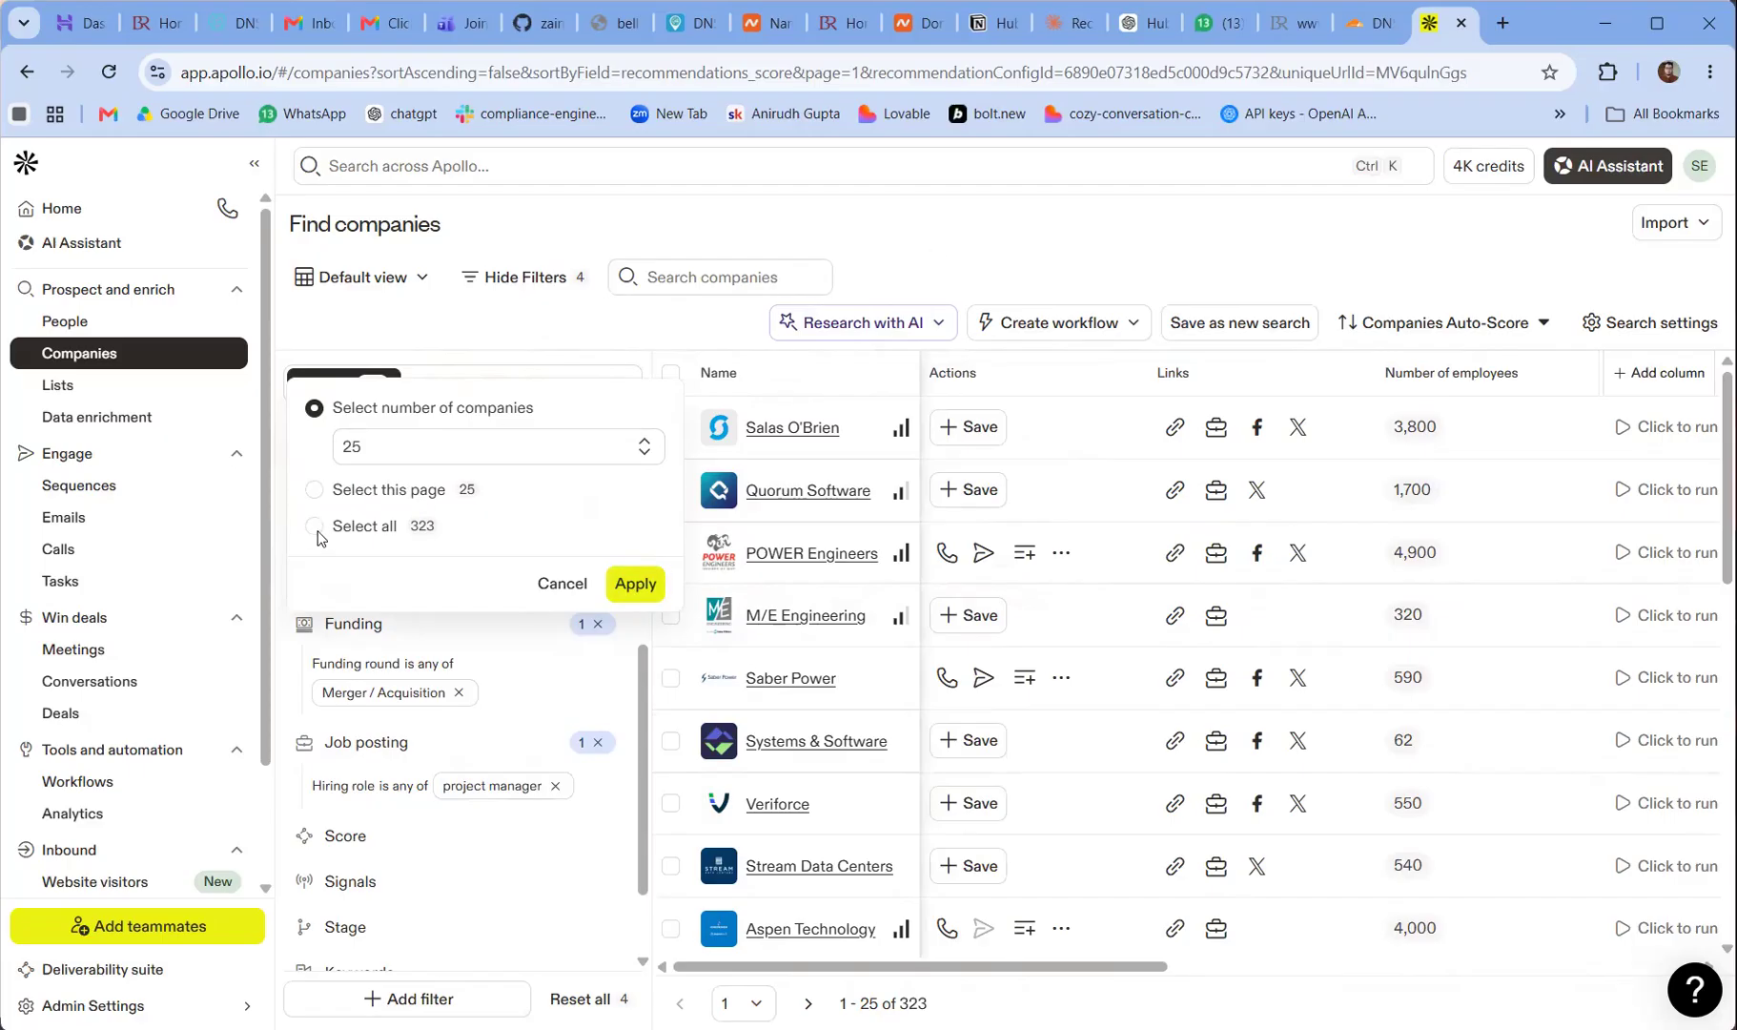
click(943, 203)
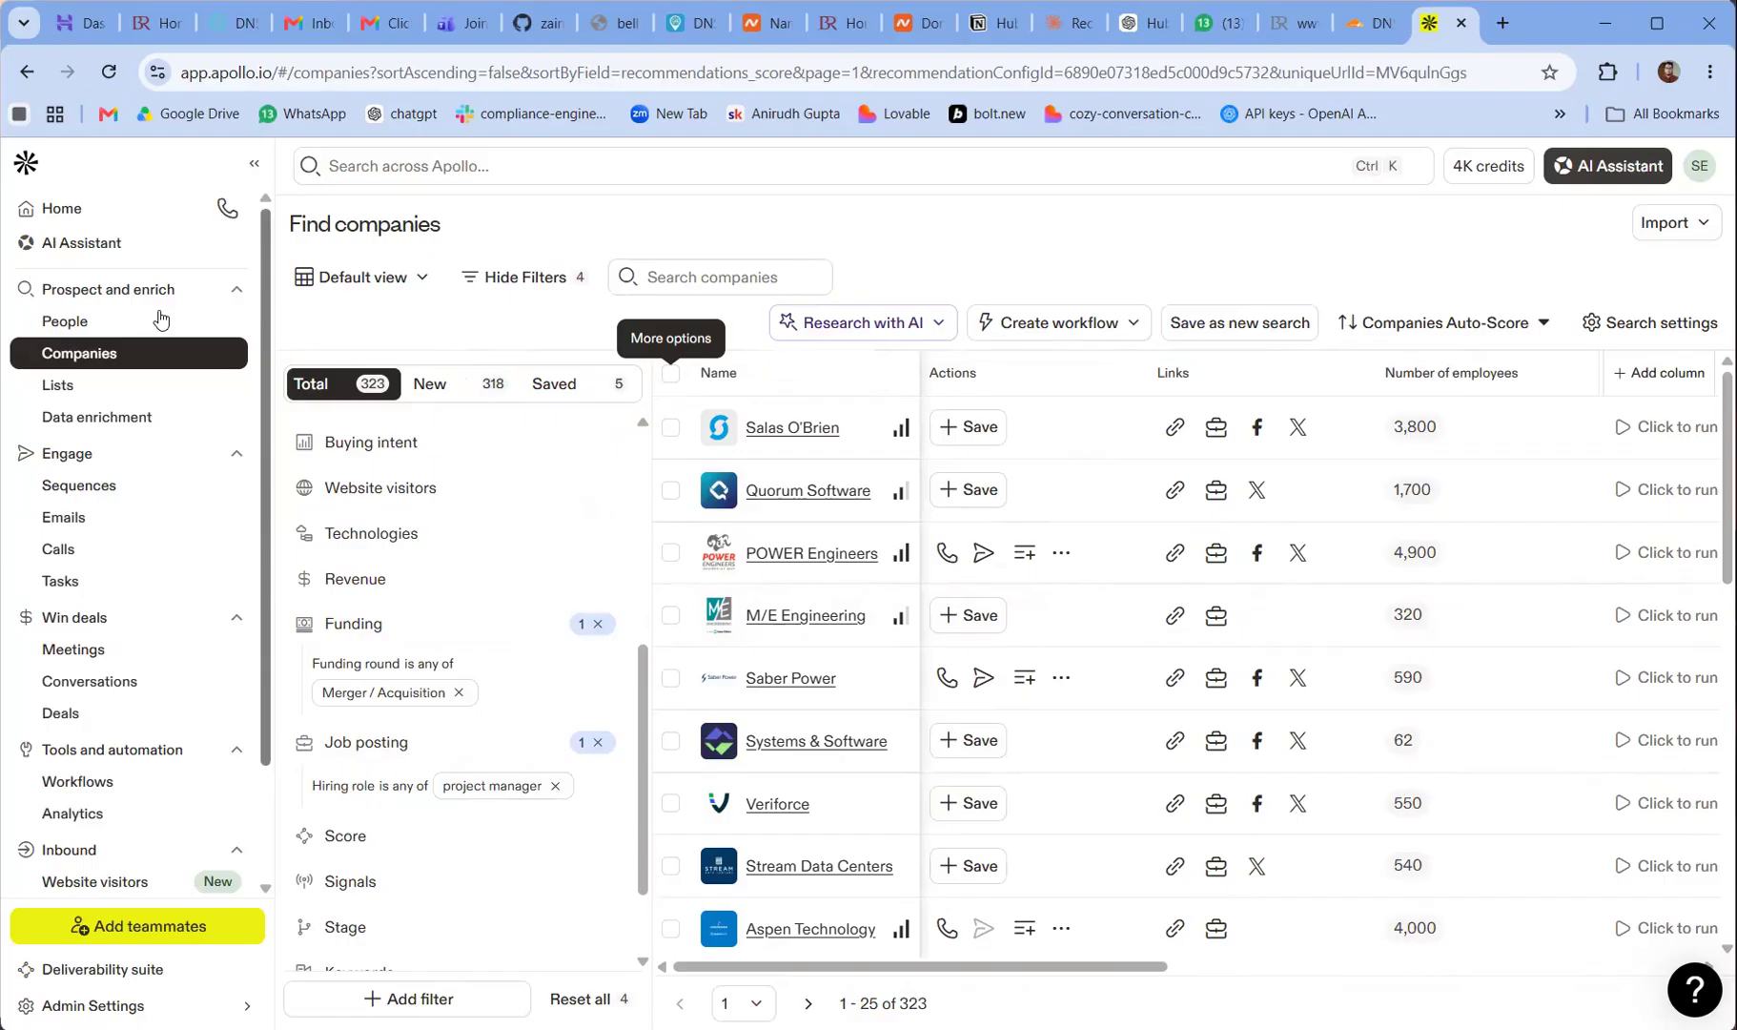
Switch to the people search and view the company lists option of its Lists filter
click(129, 324)
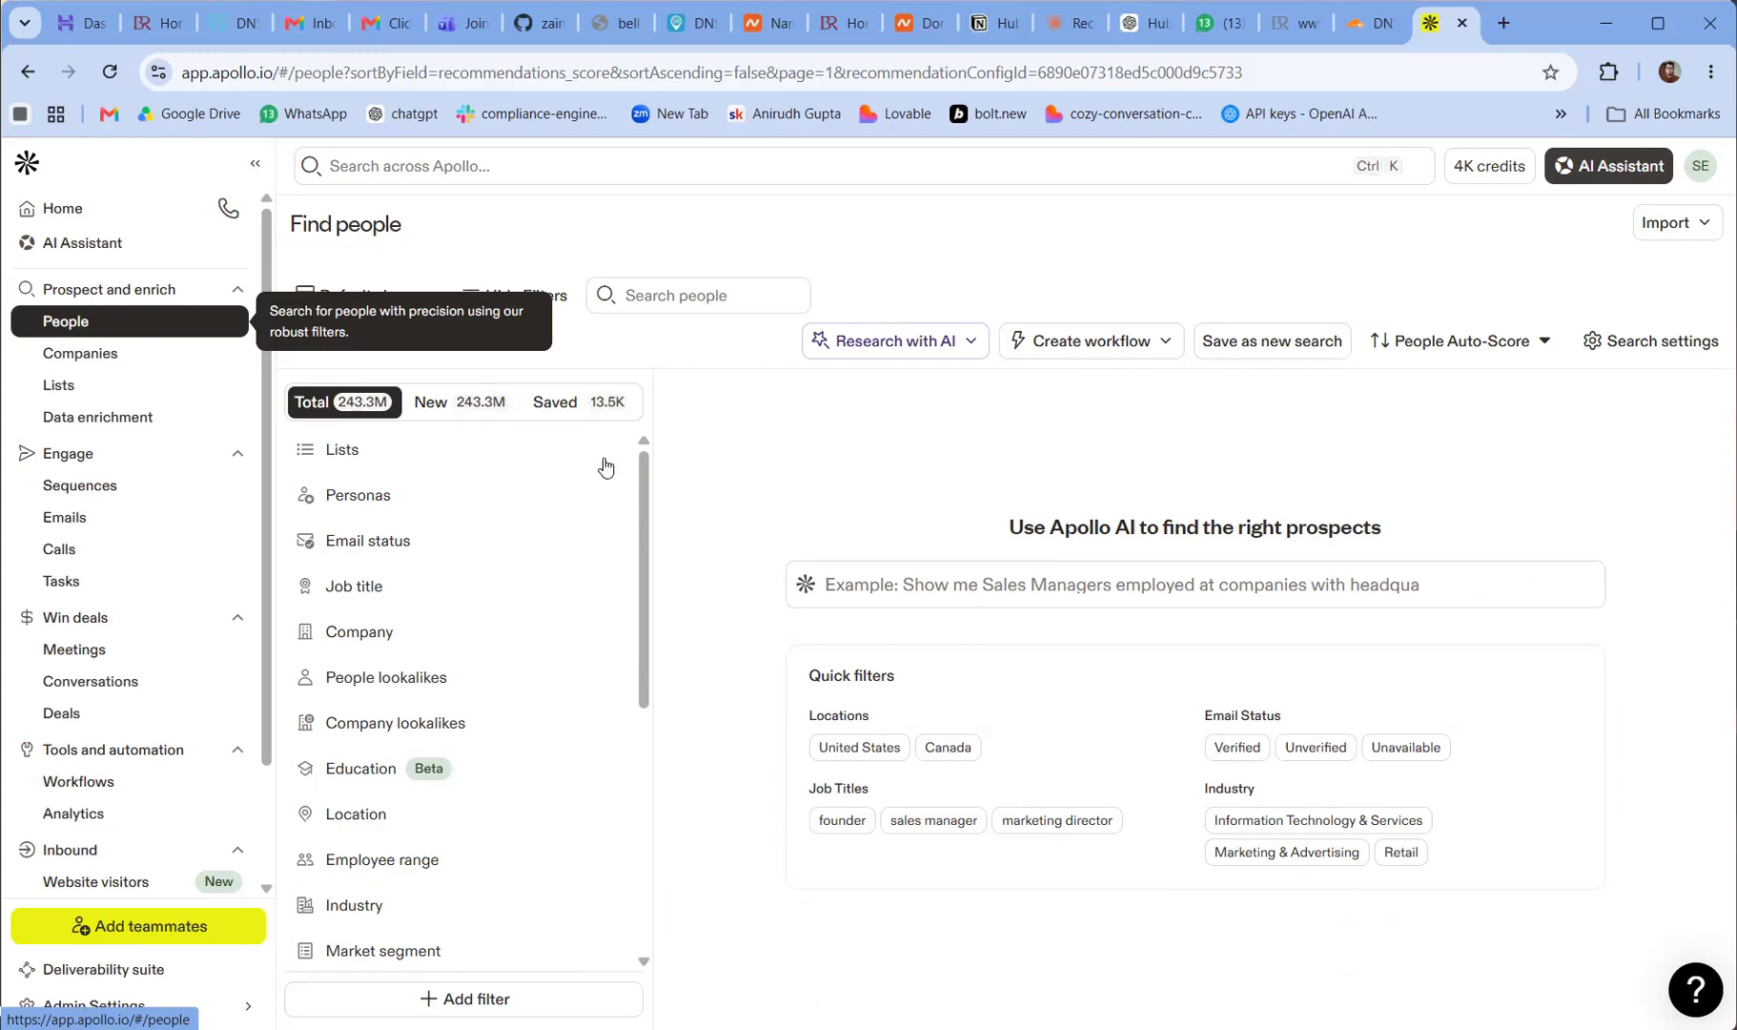
click(520, 461)
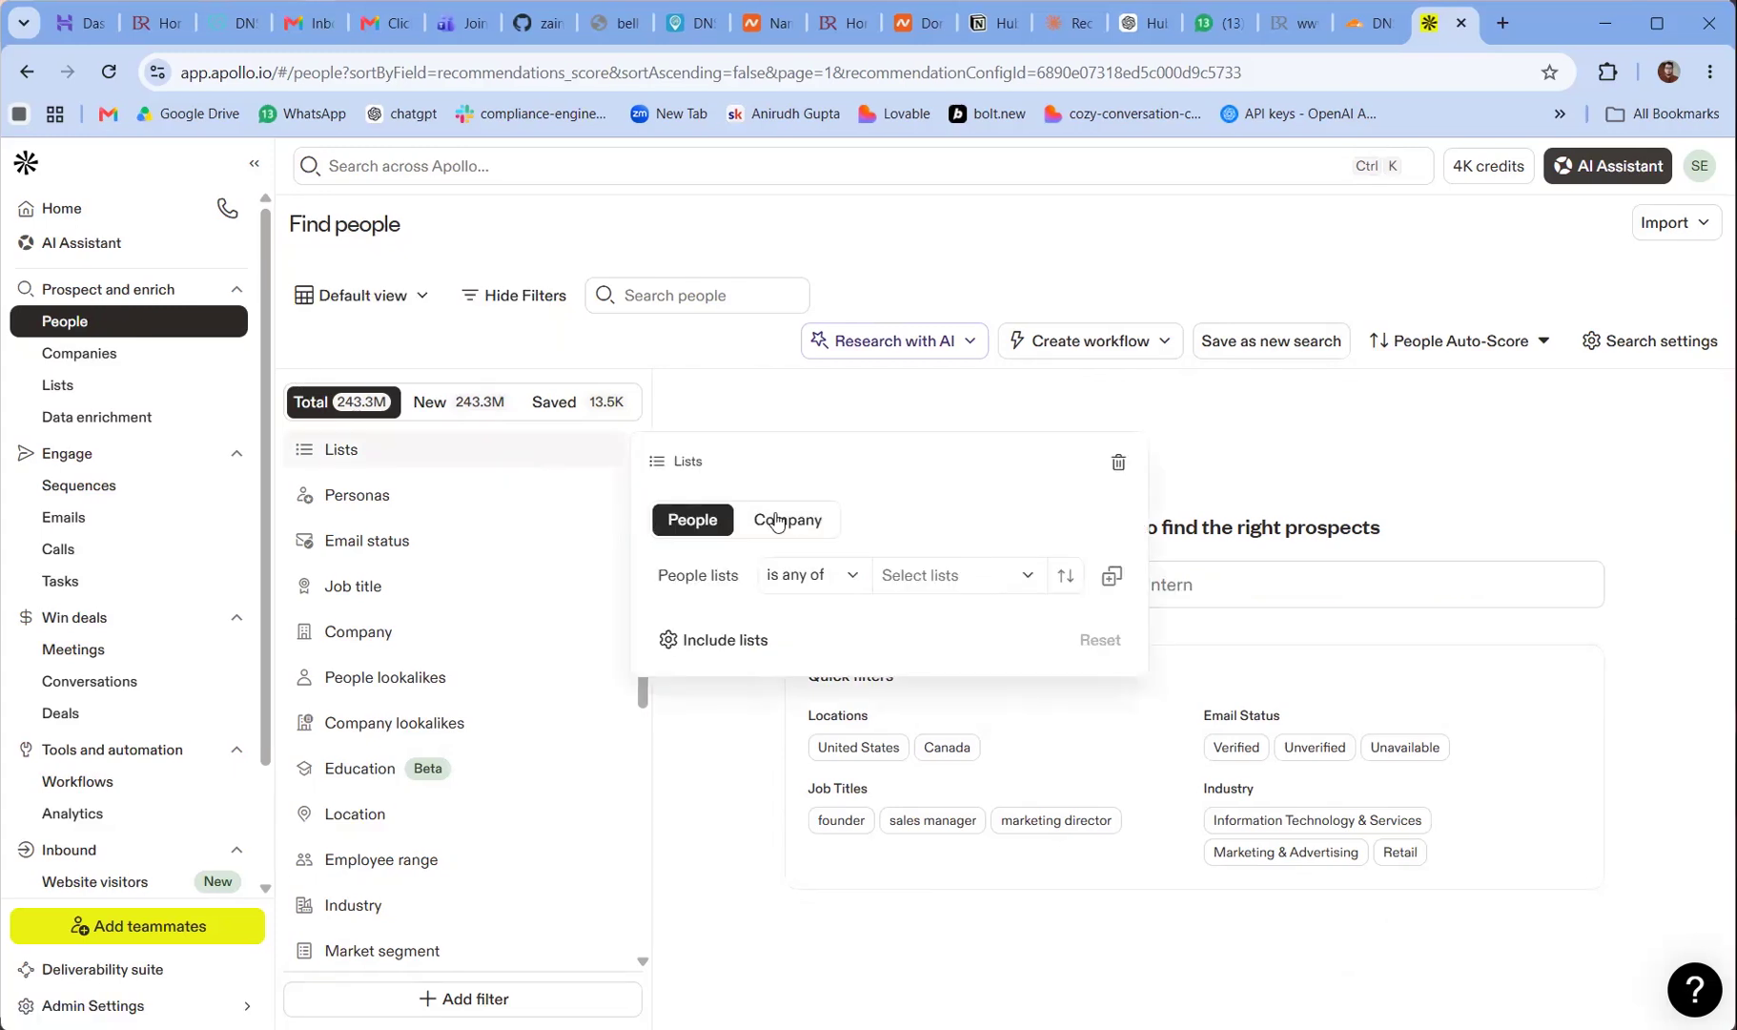
click(809, 520)
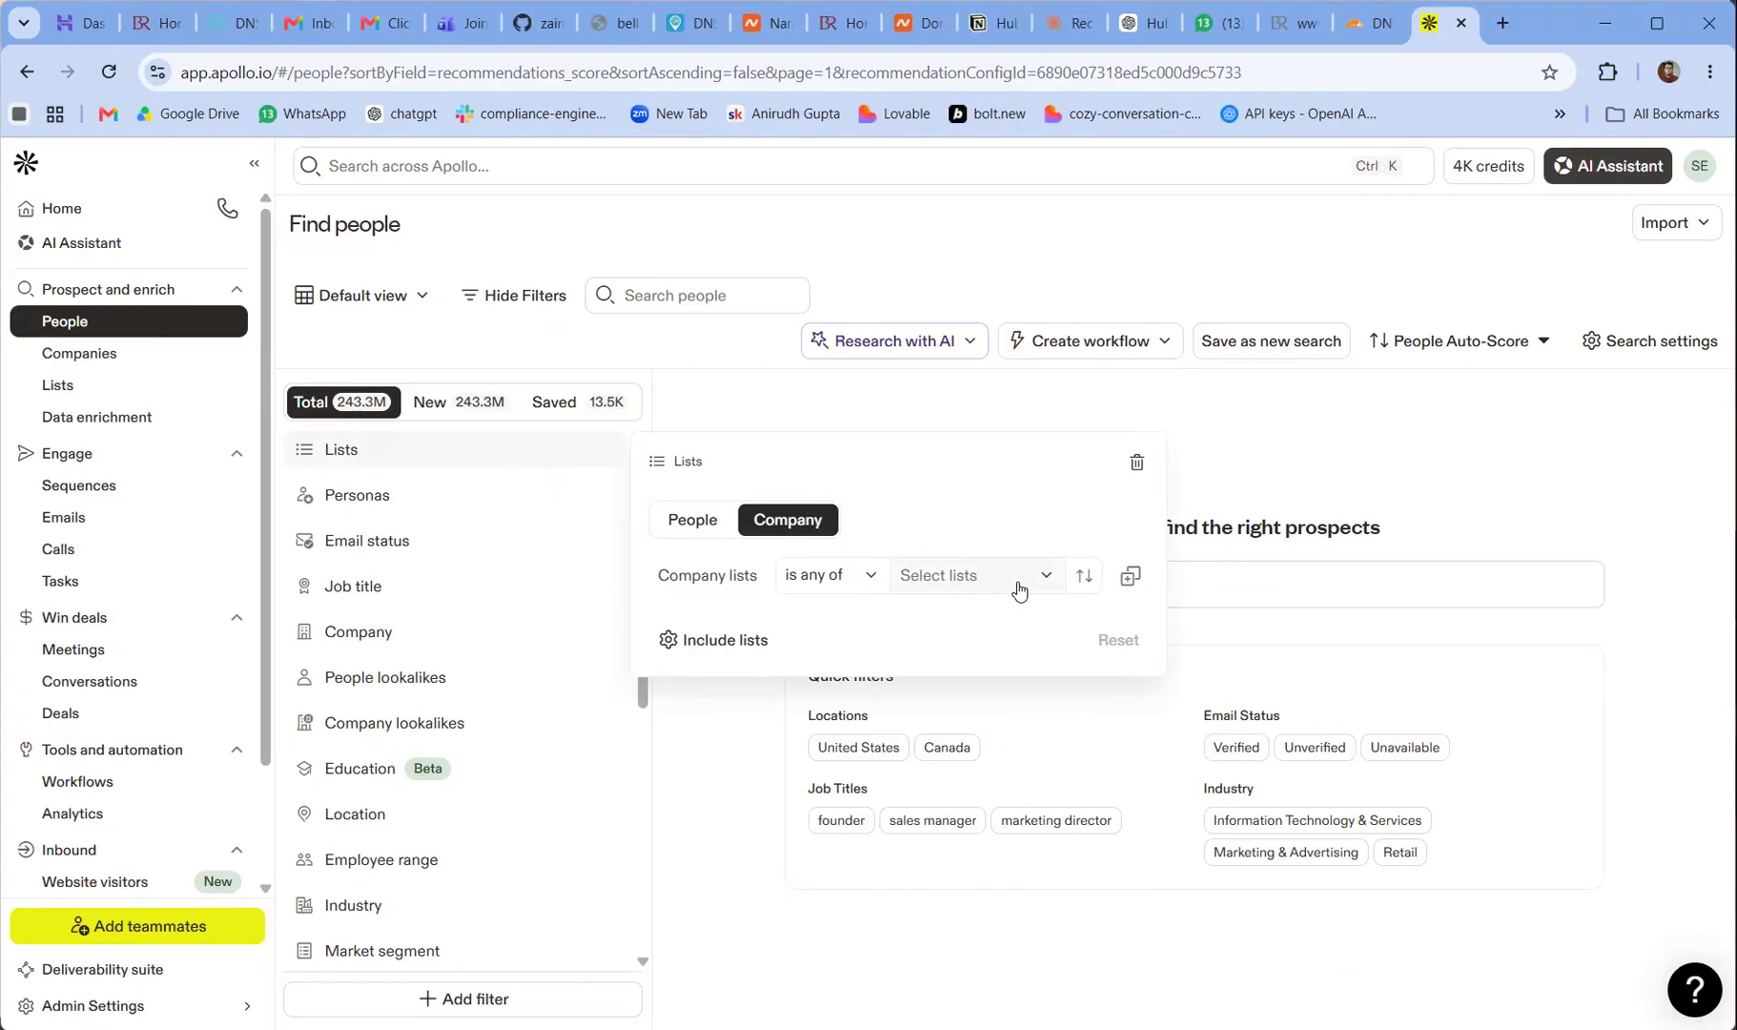
click(1117, 248)
Add a job title filter limiting the people search to chief executive officer
drag(639, 524, 648, 567)
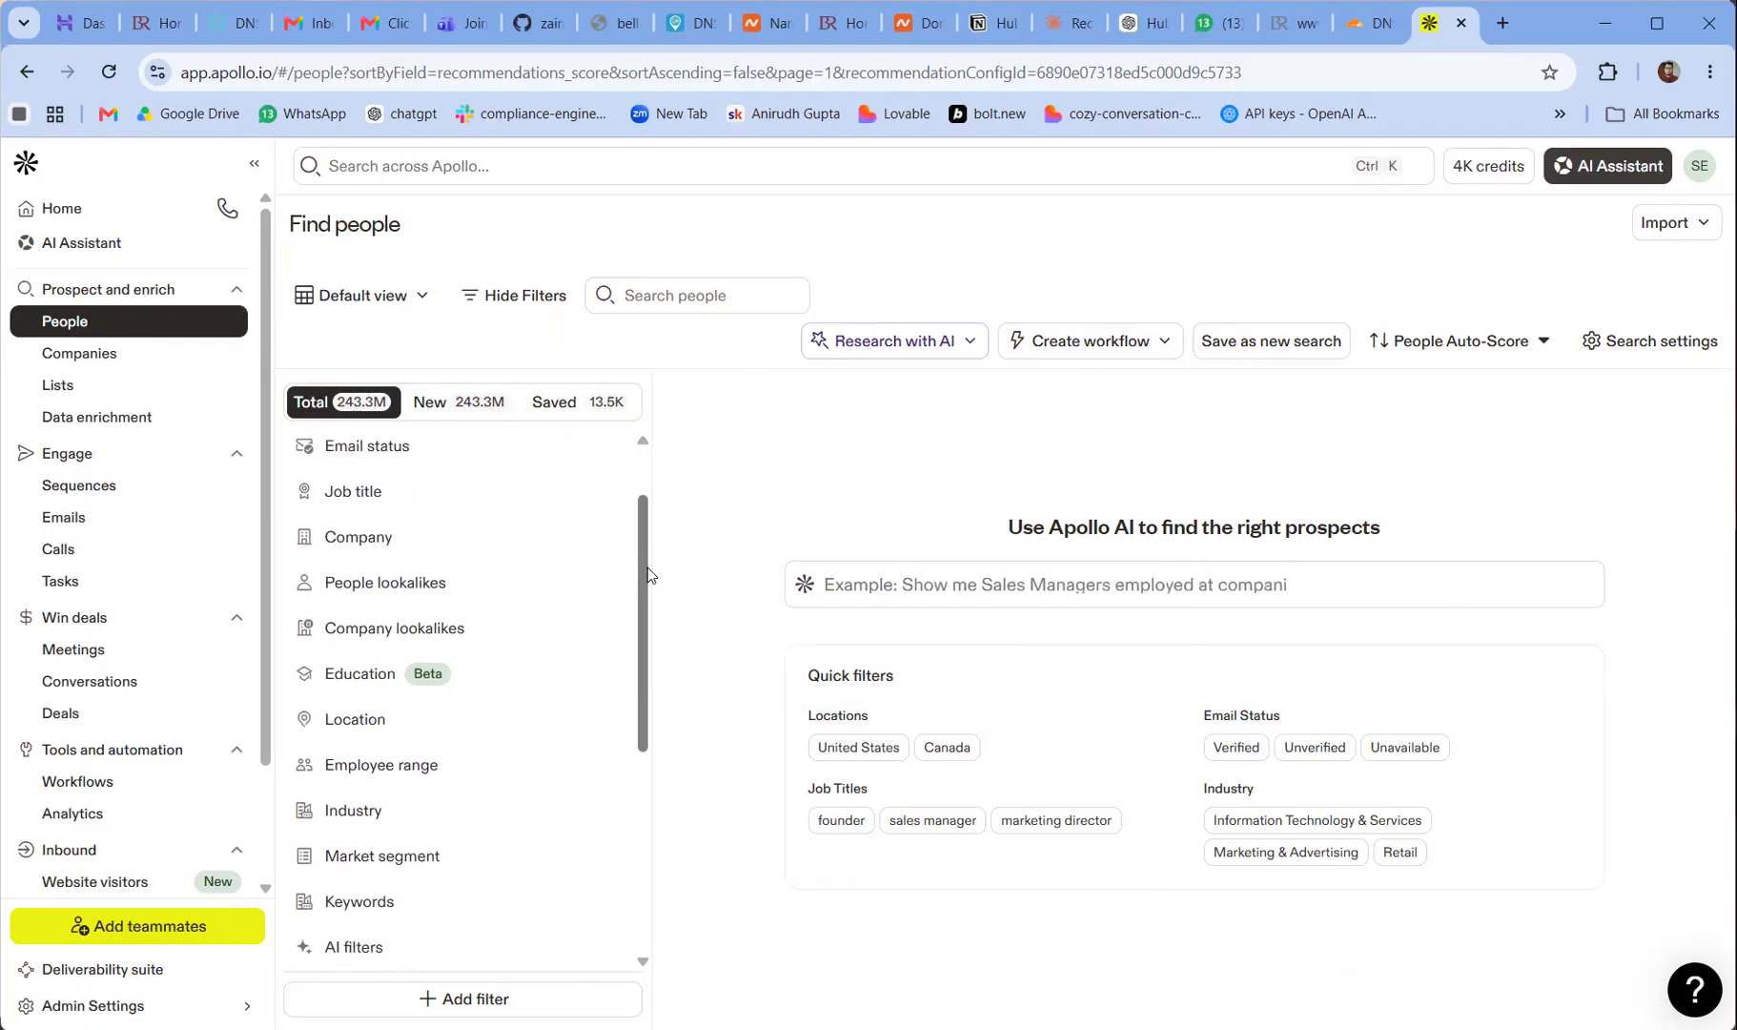
click(440, 510)
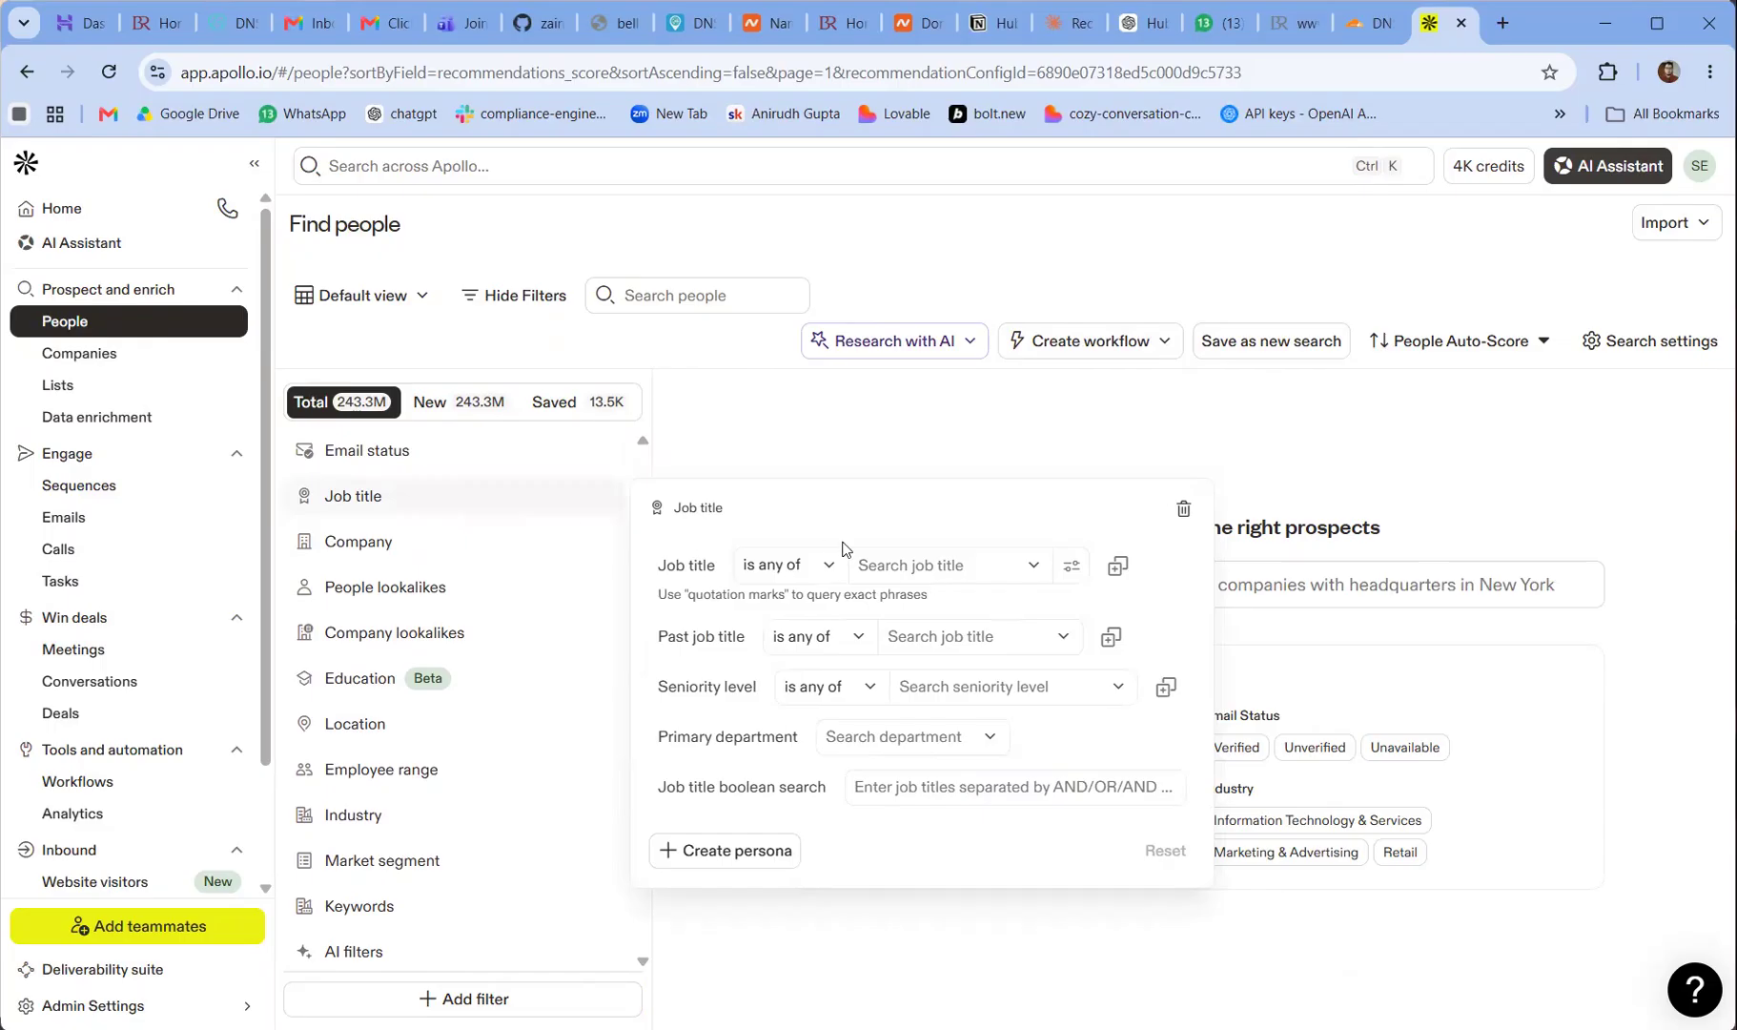
click(984, 554)
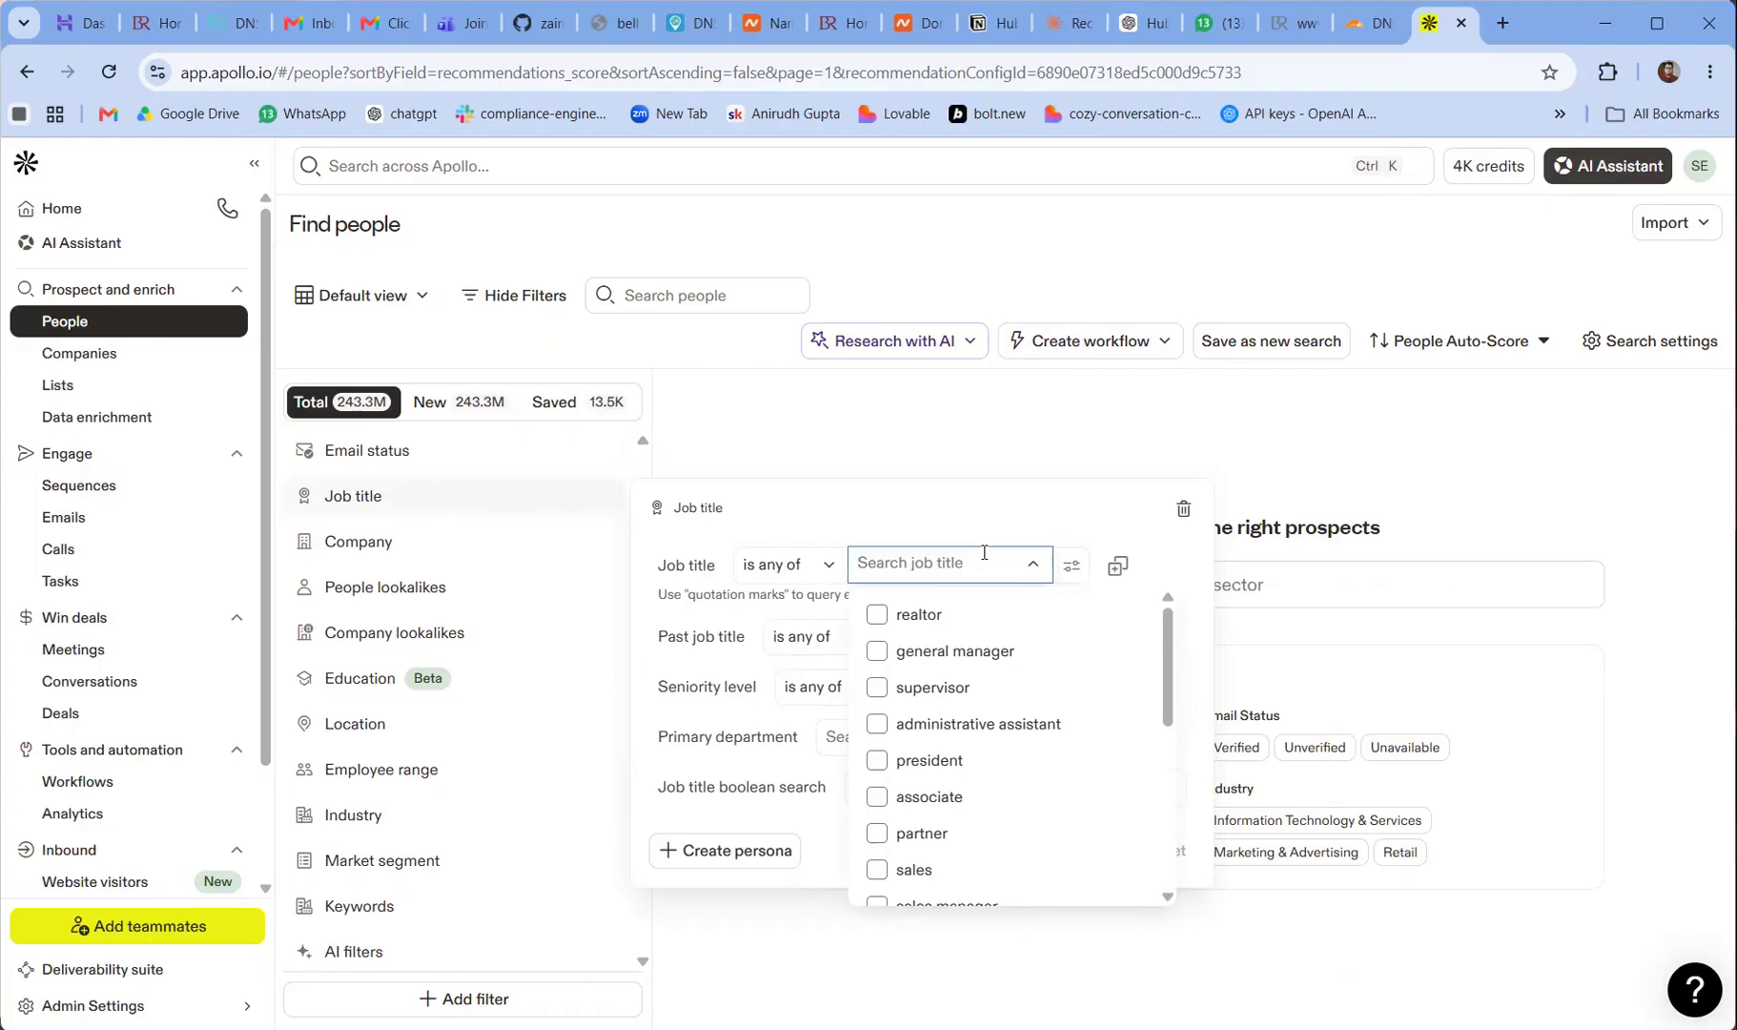
text(c)
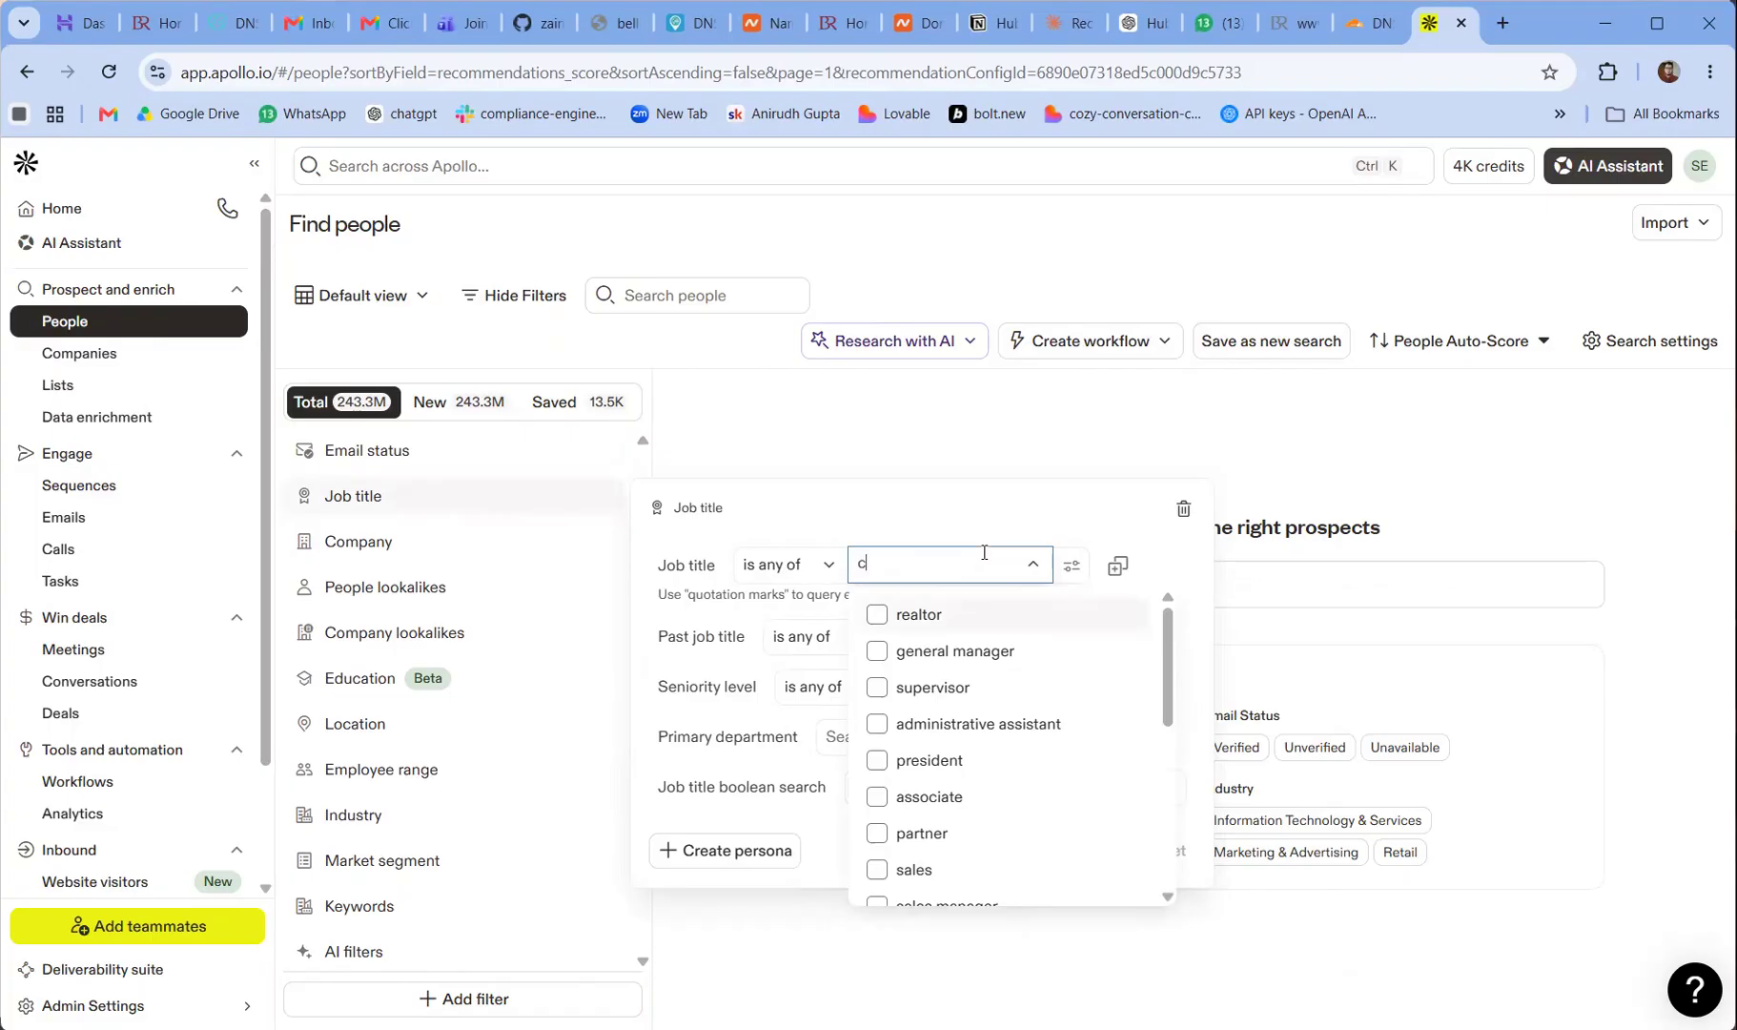
text(hief exe)
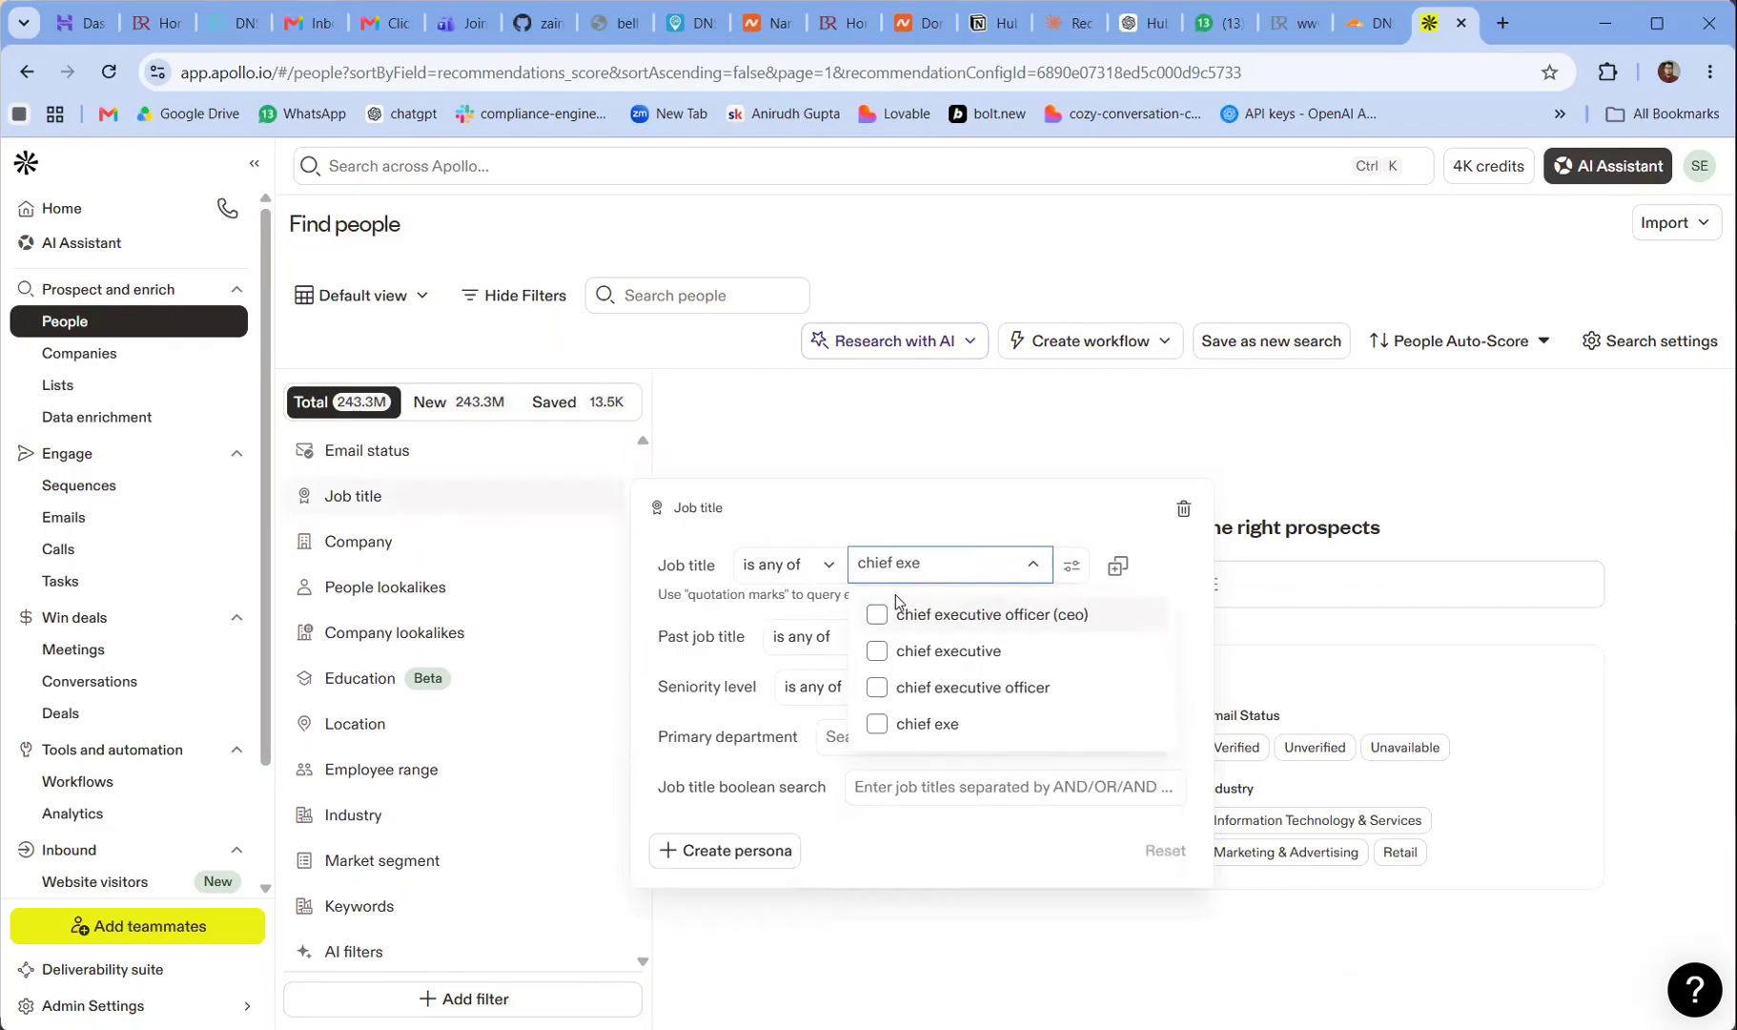
click(876, 688)
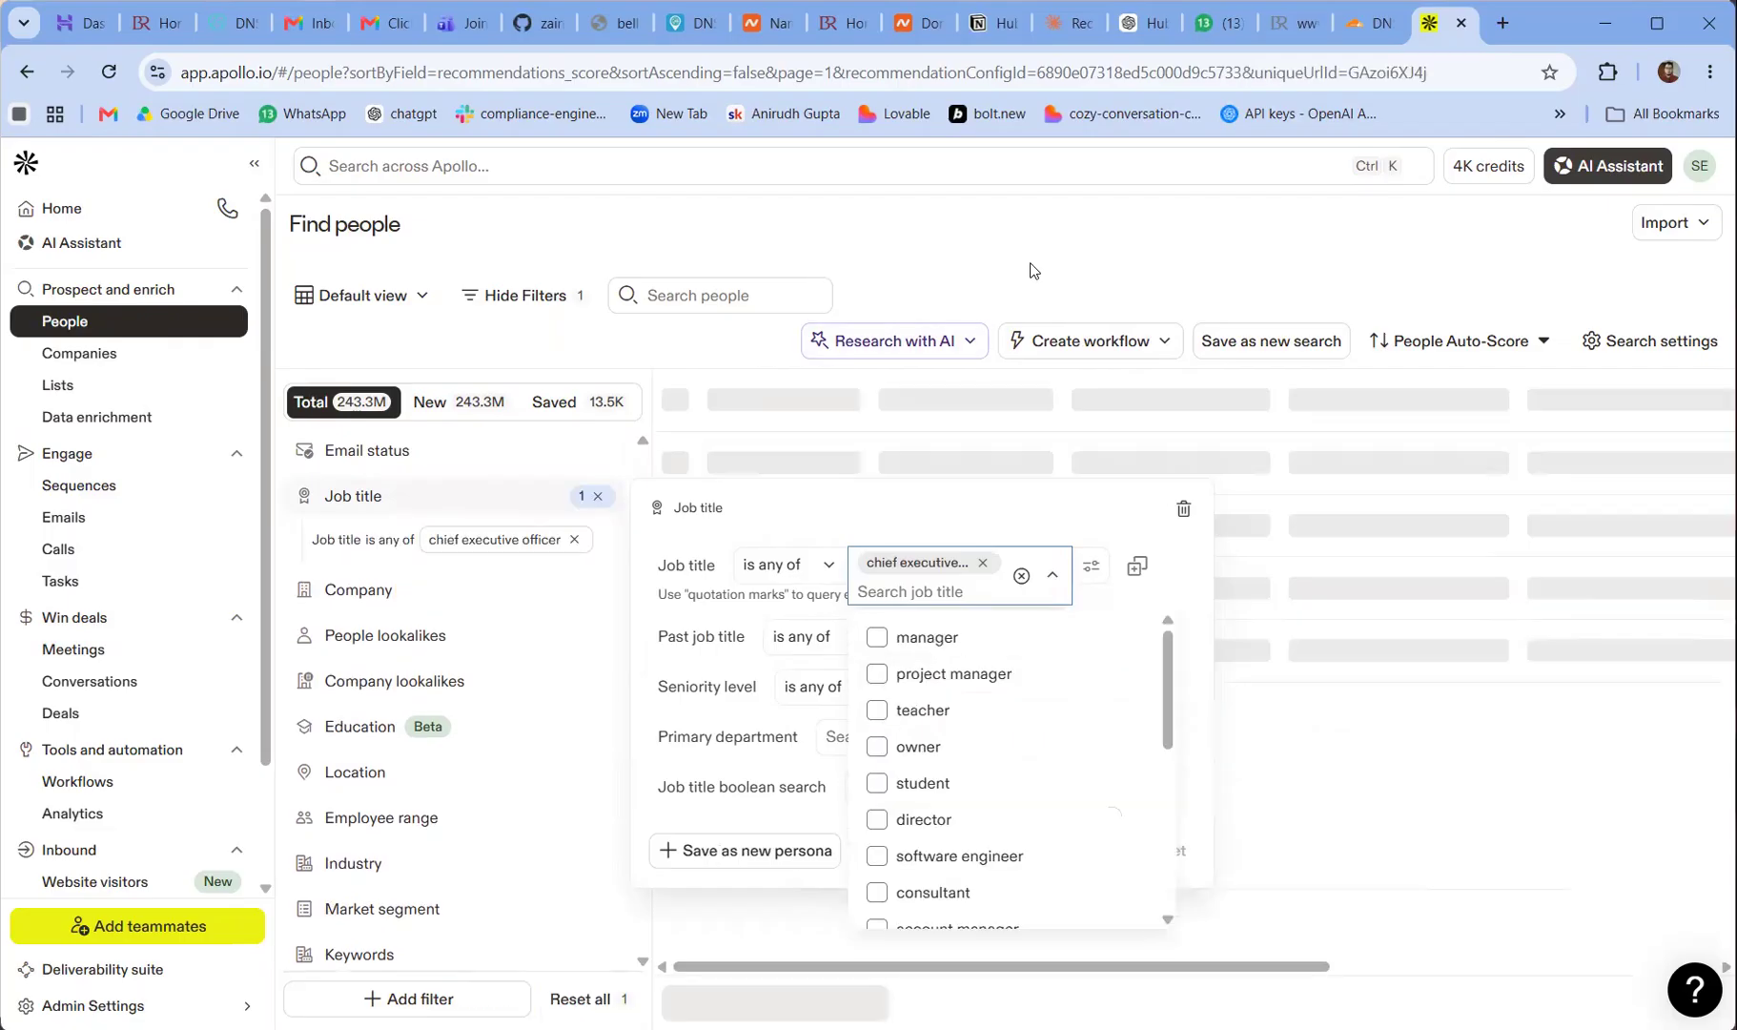
click(1028, 271)
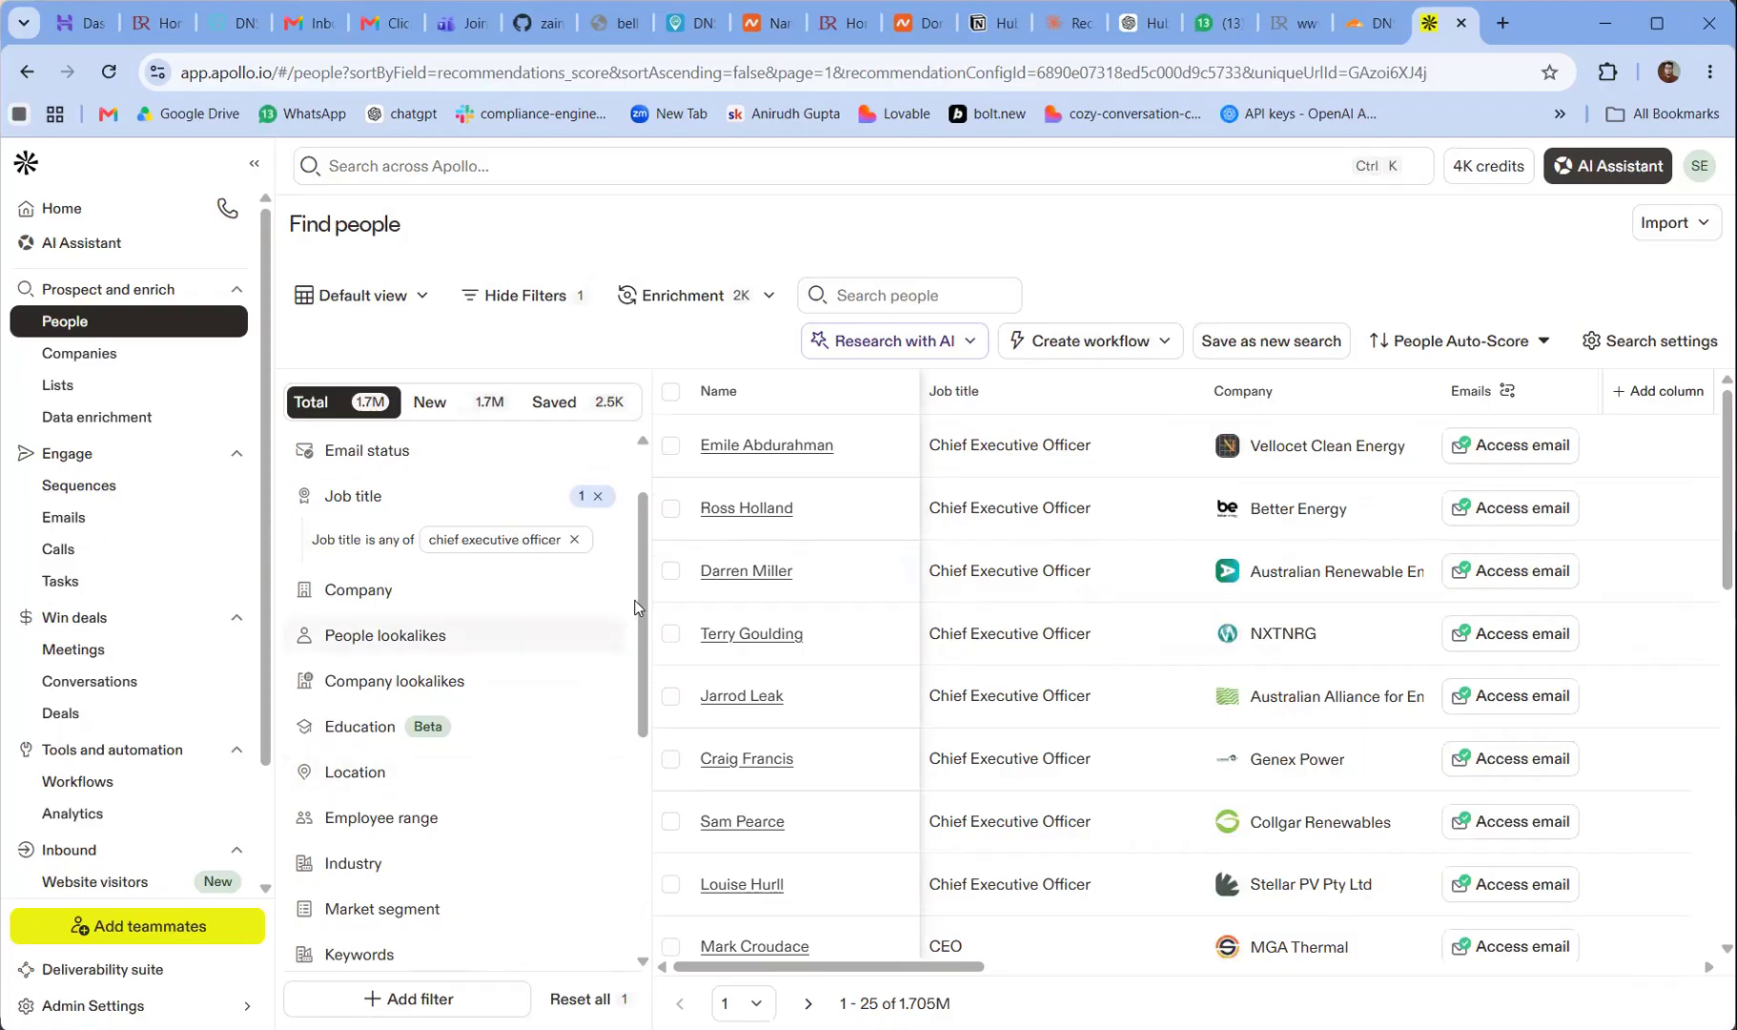
View the company keywords filter without setting it and look through the remaining people filters
drag(641, 610, 624, 717)
scroll(624, 716, down, 1)
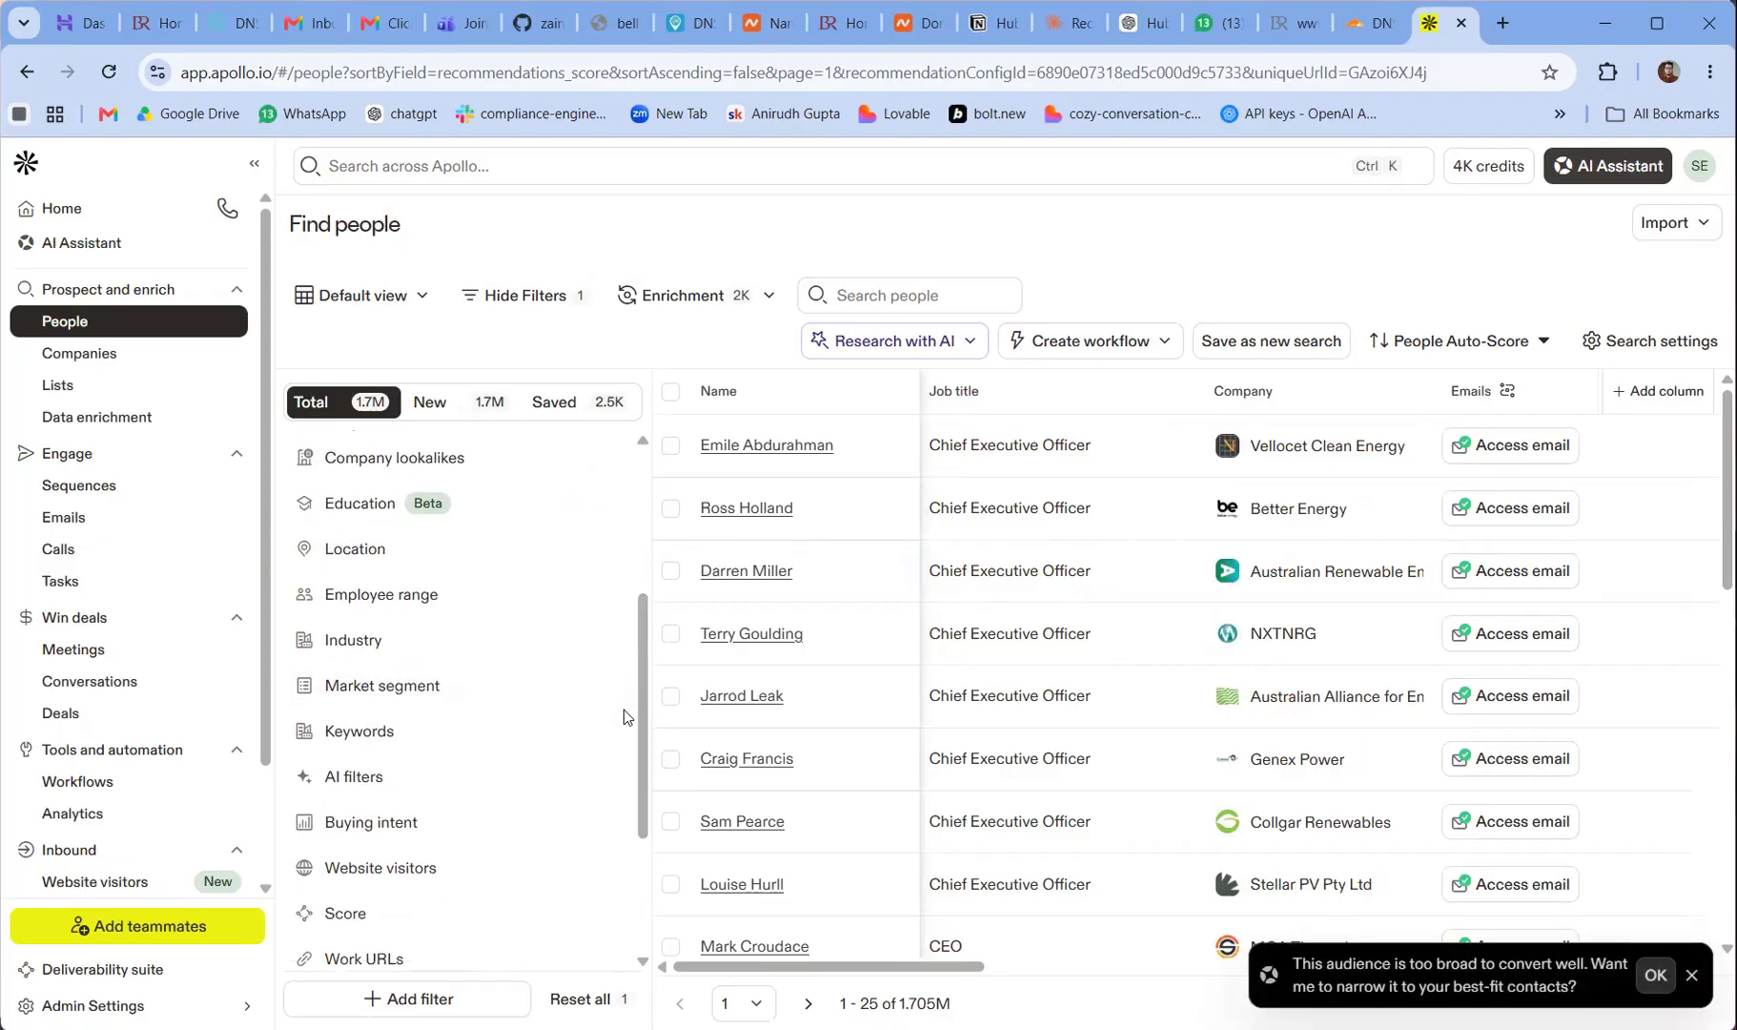
click(338, 732)
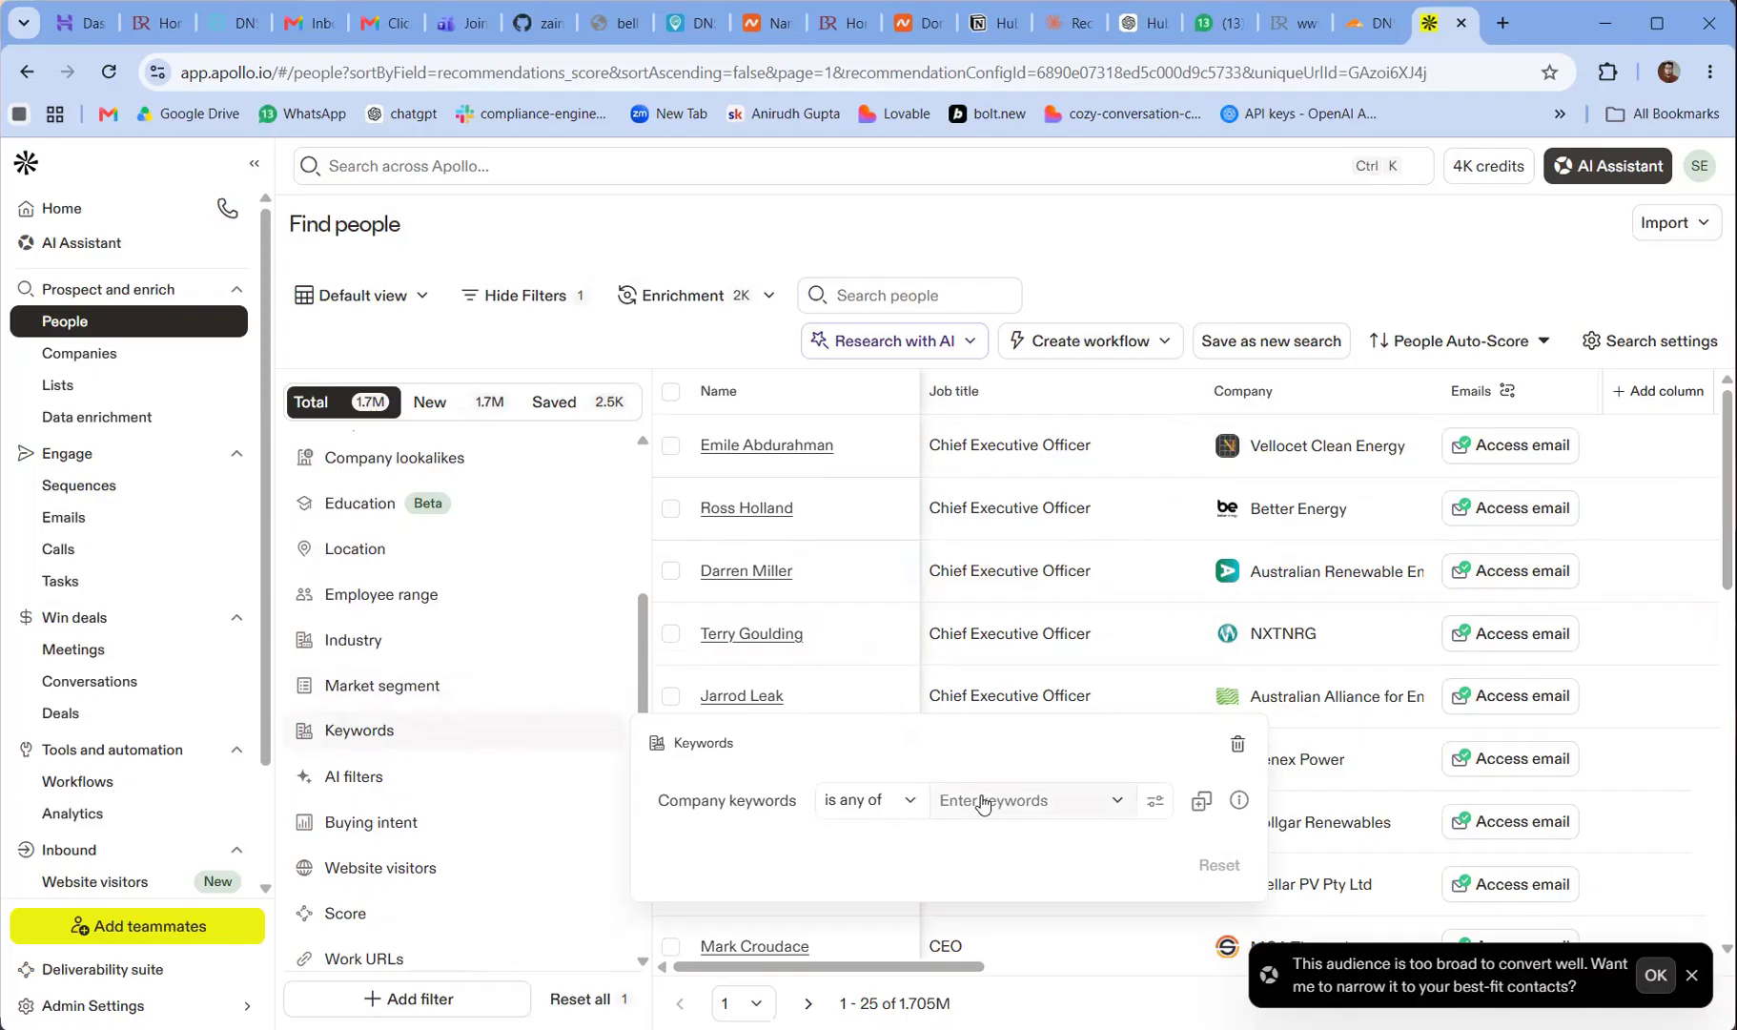
click(1159, 229)
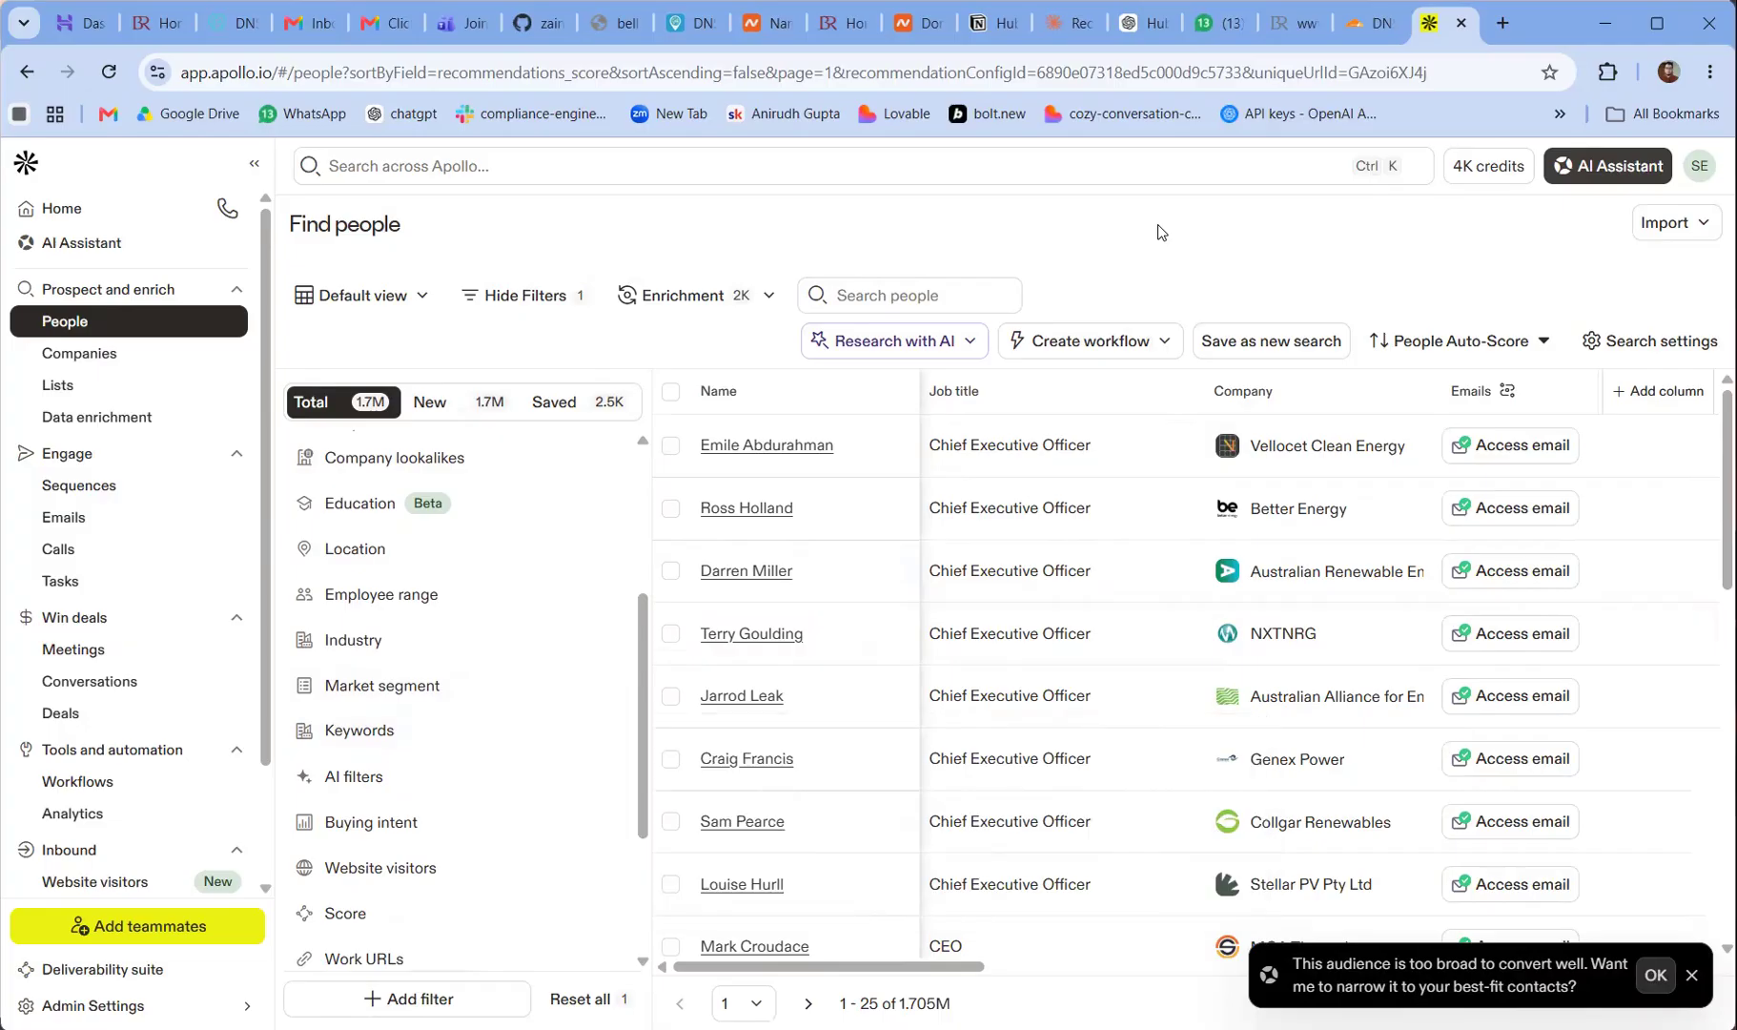
drag(636, 748, 639, 896)
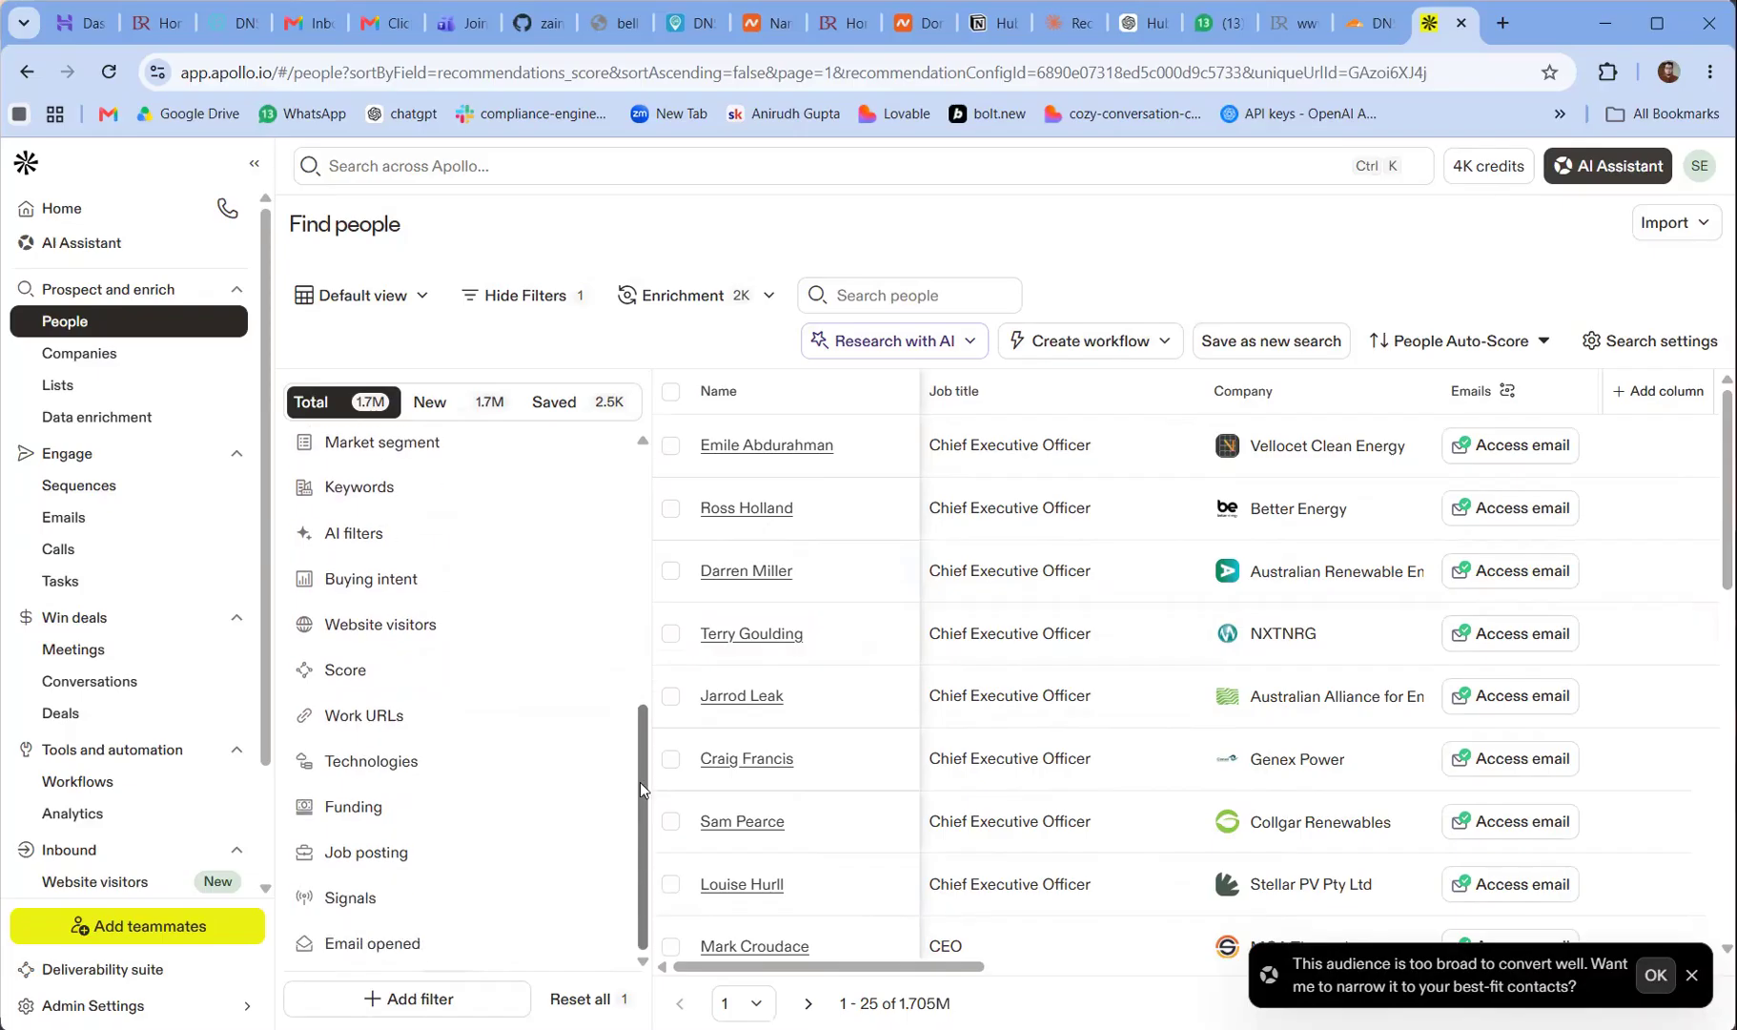
drag(638, 782, 660, 520)
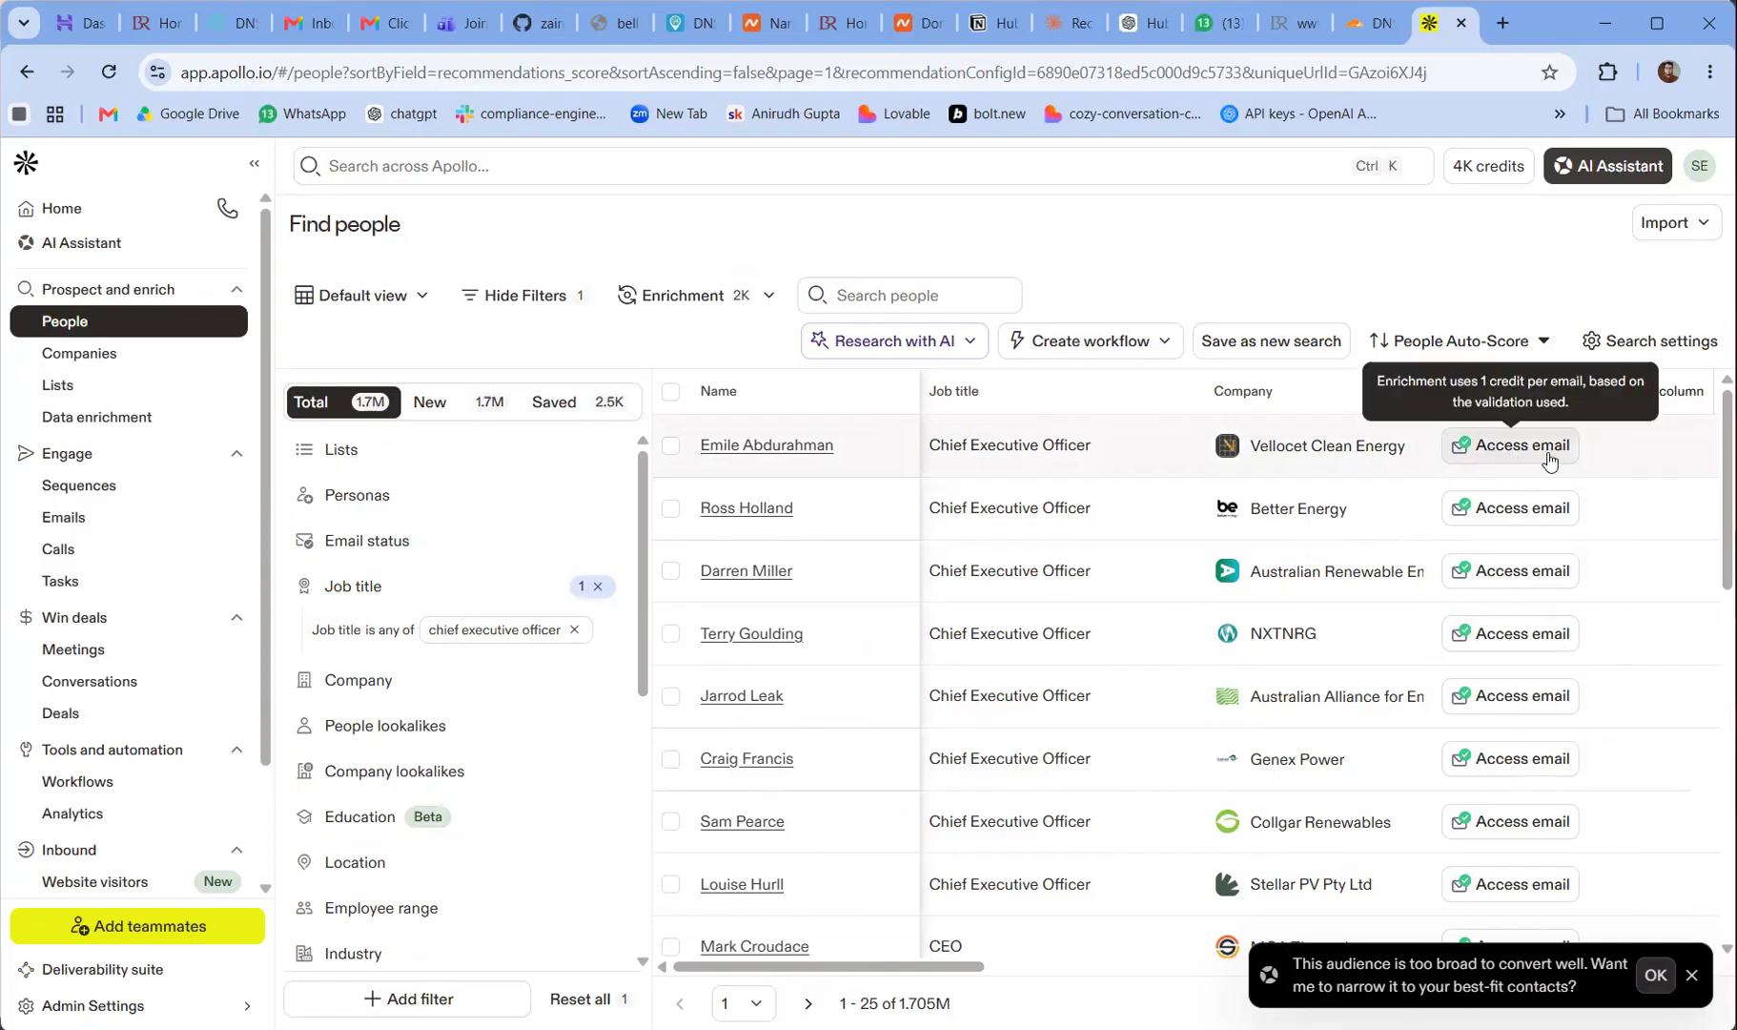
Review the bulk selection options for the filtered people and dismiss them without selecting anyone
click(671, 395)
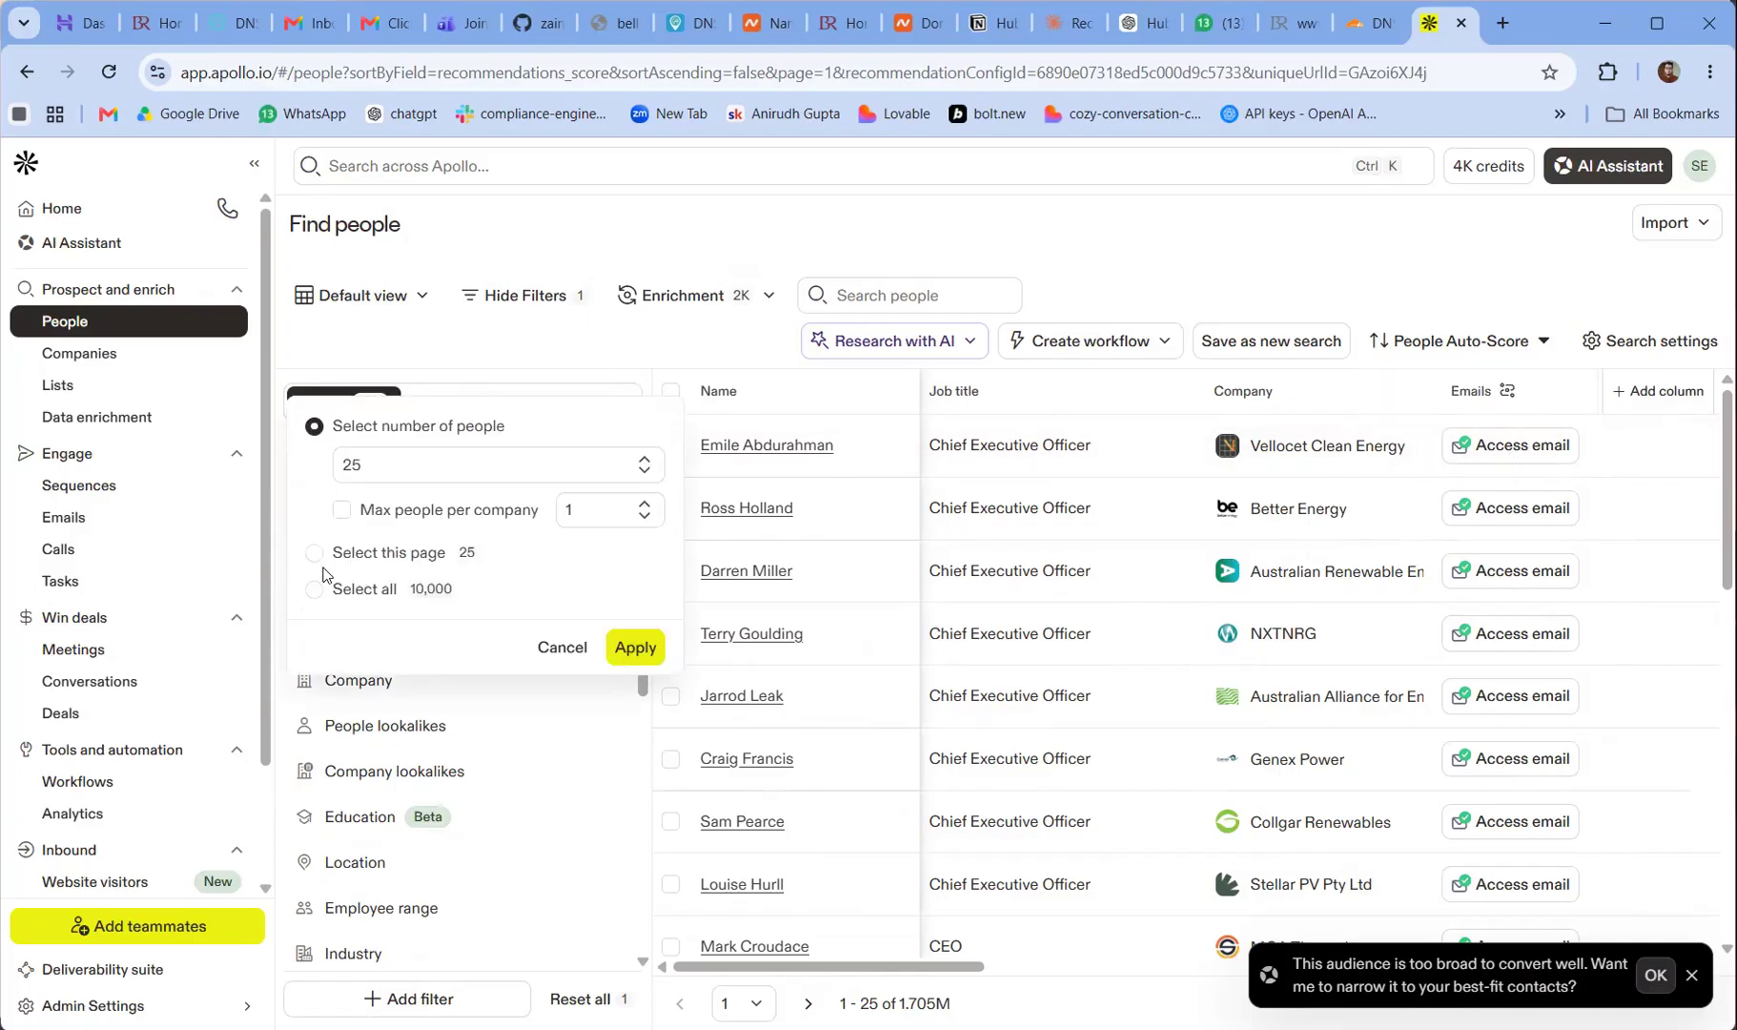
click(975, 219)
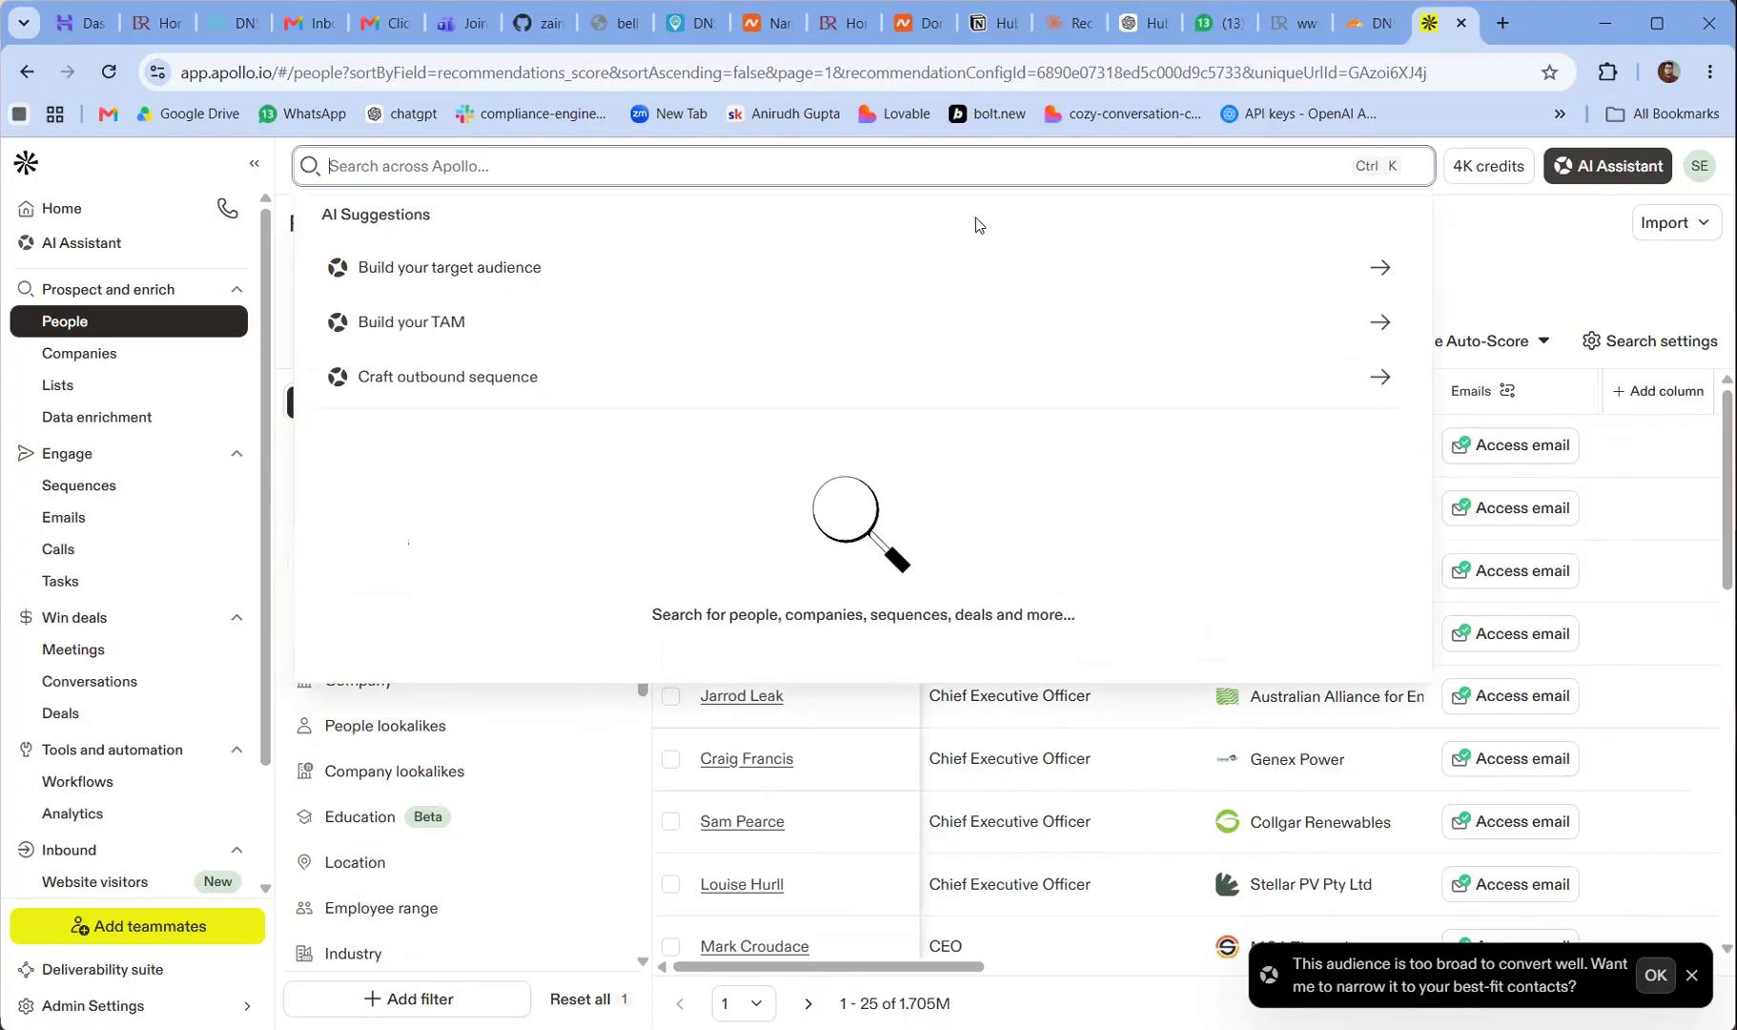
click(1475, 239)
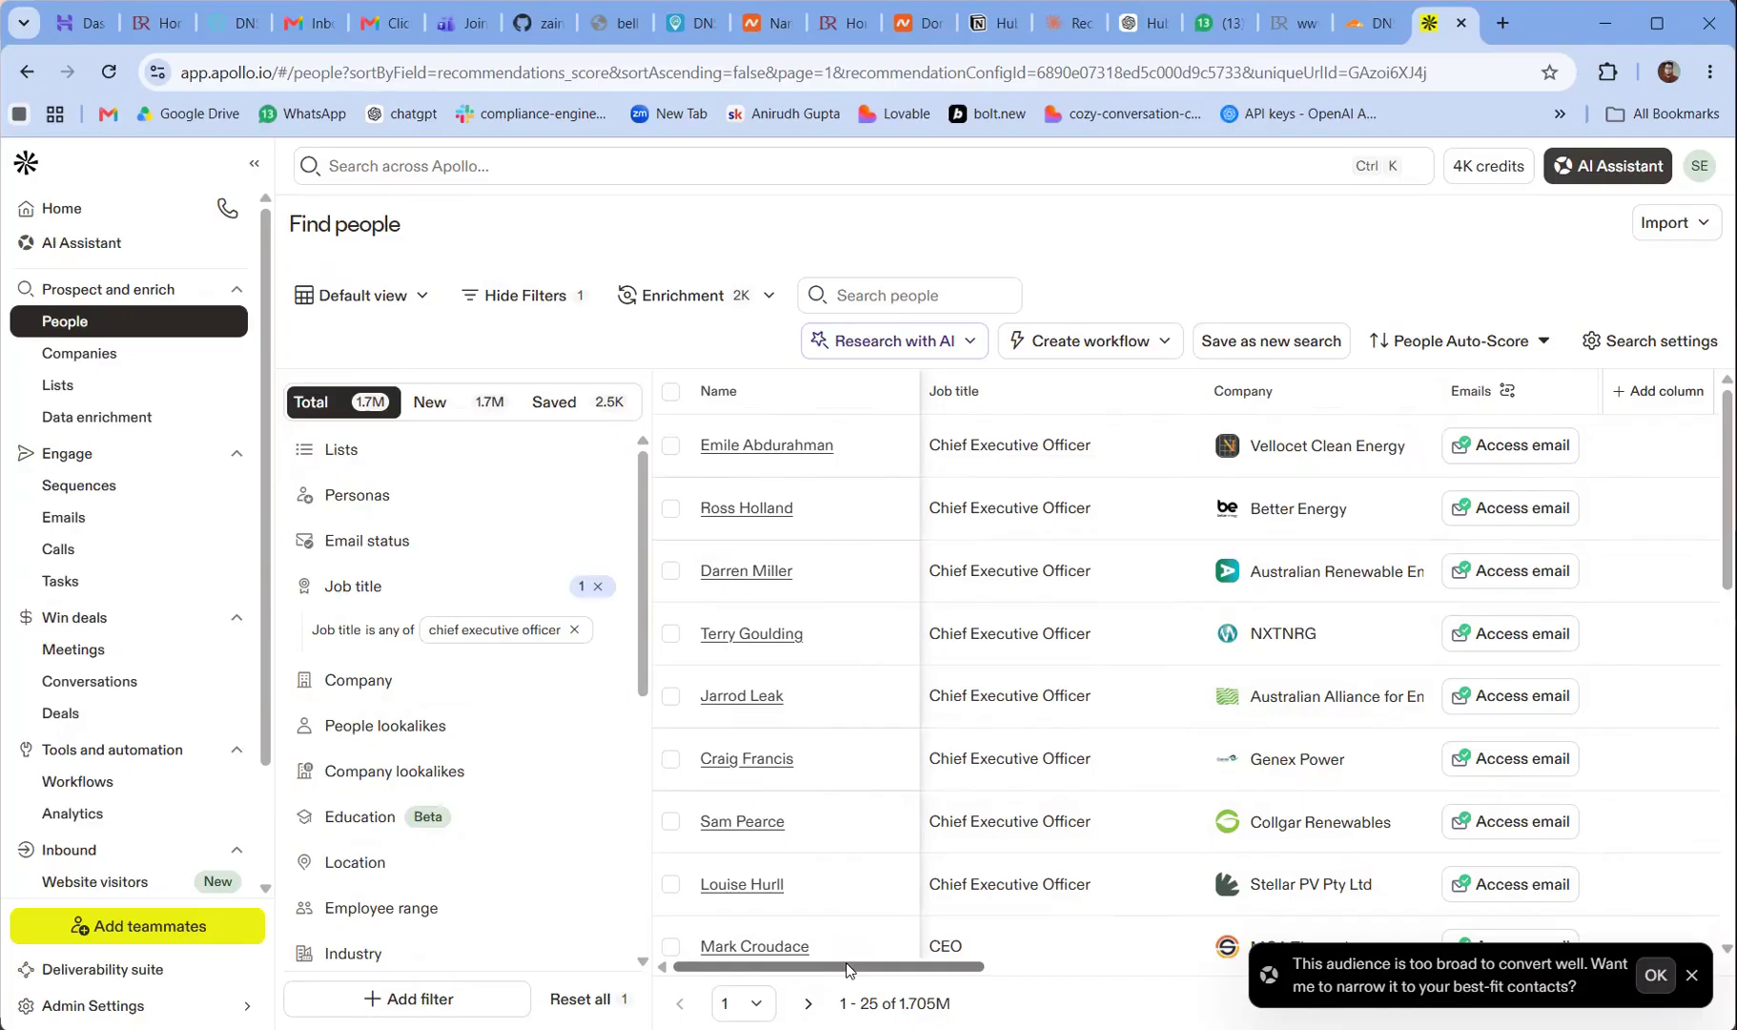
Add an email status filter limiting the people to those with Verified emails
click(363, 542)
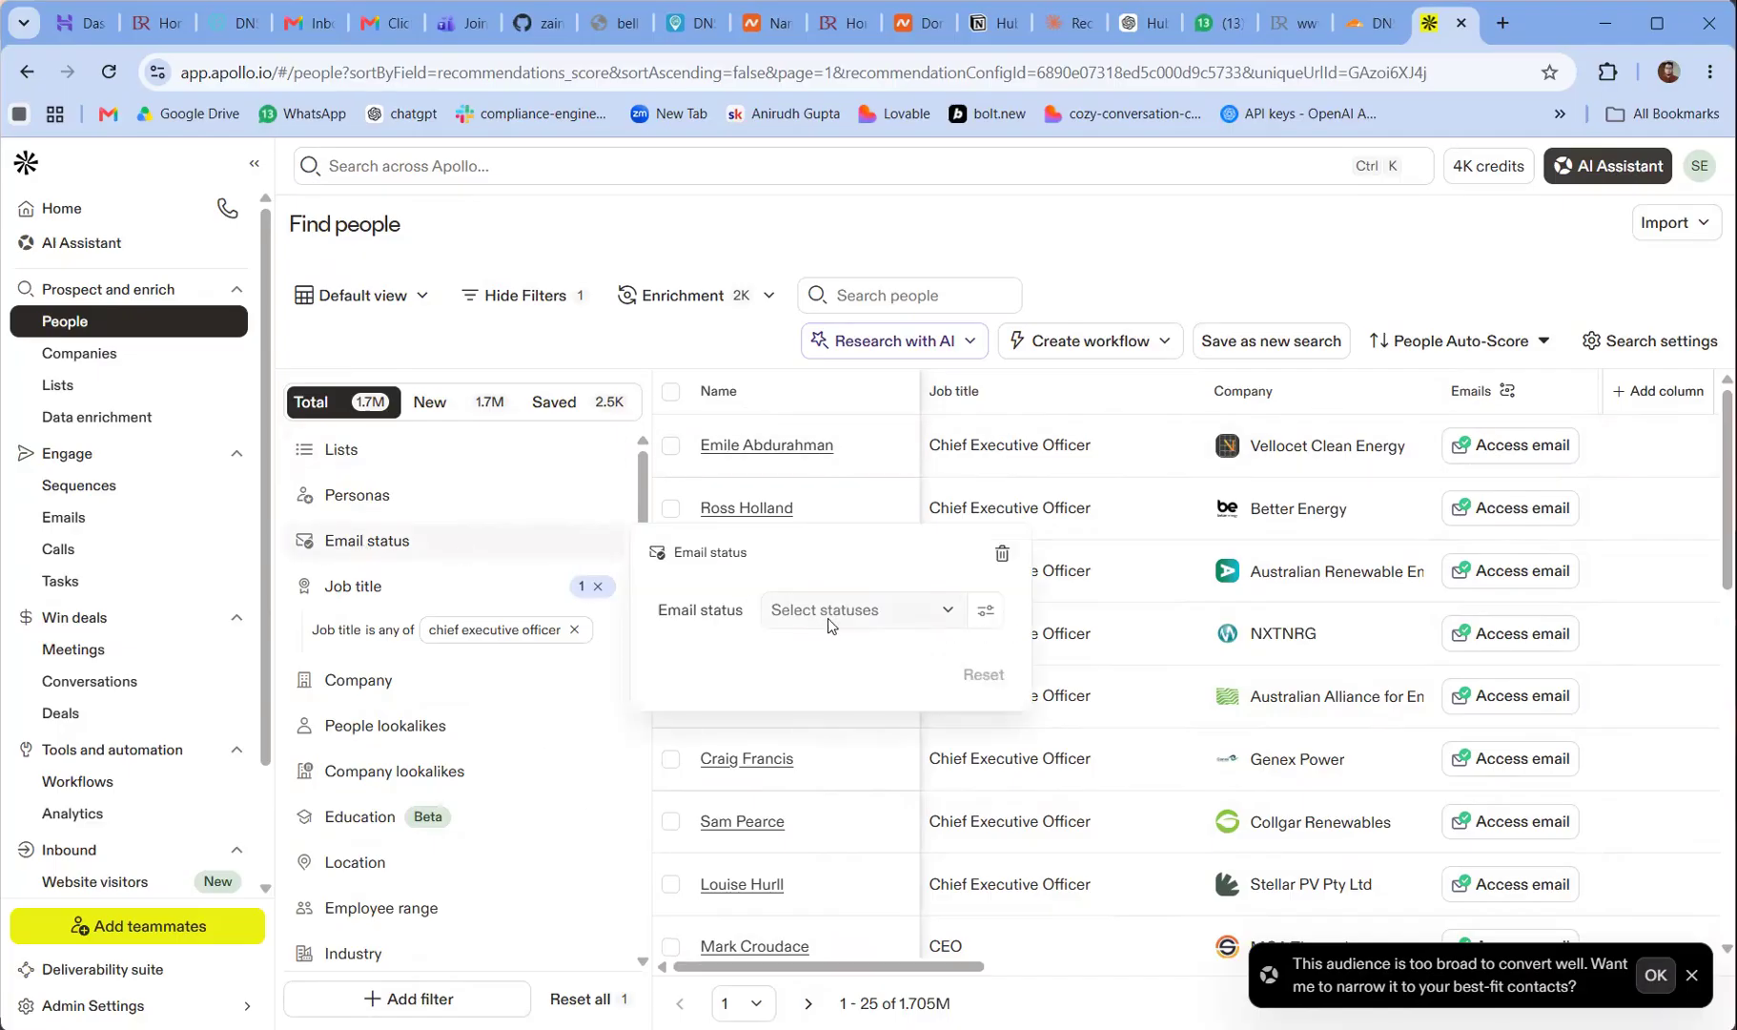
click(825, 622)
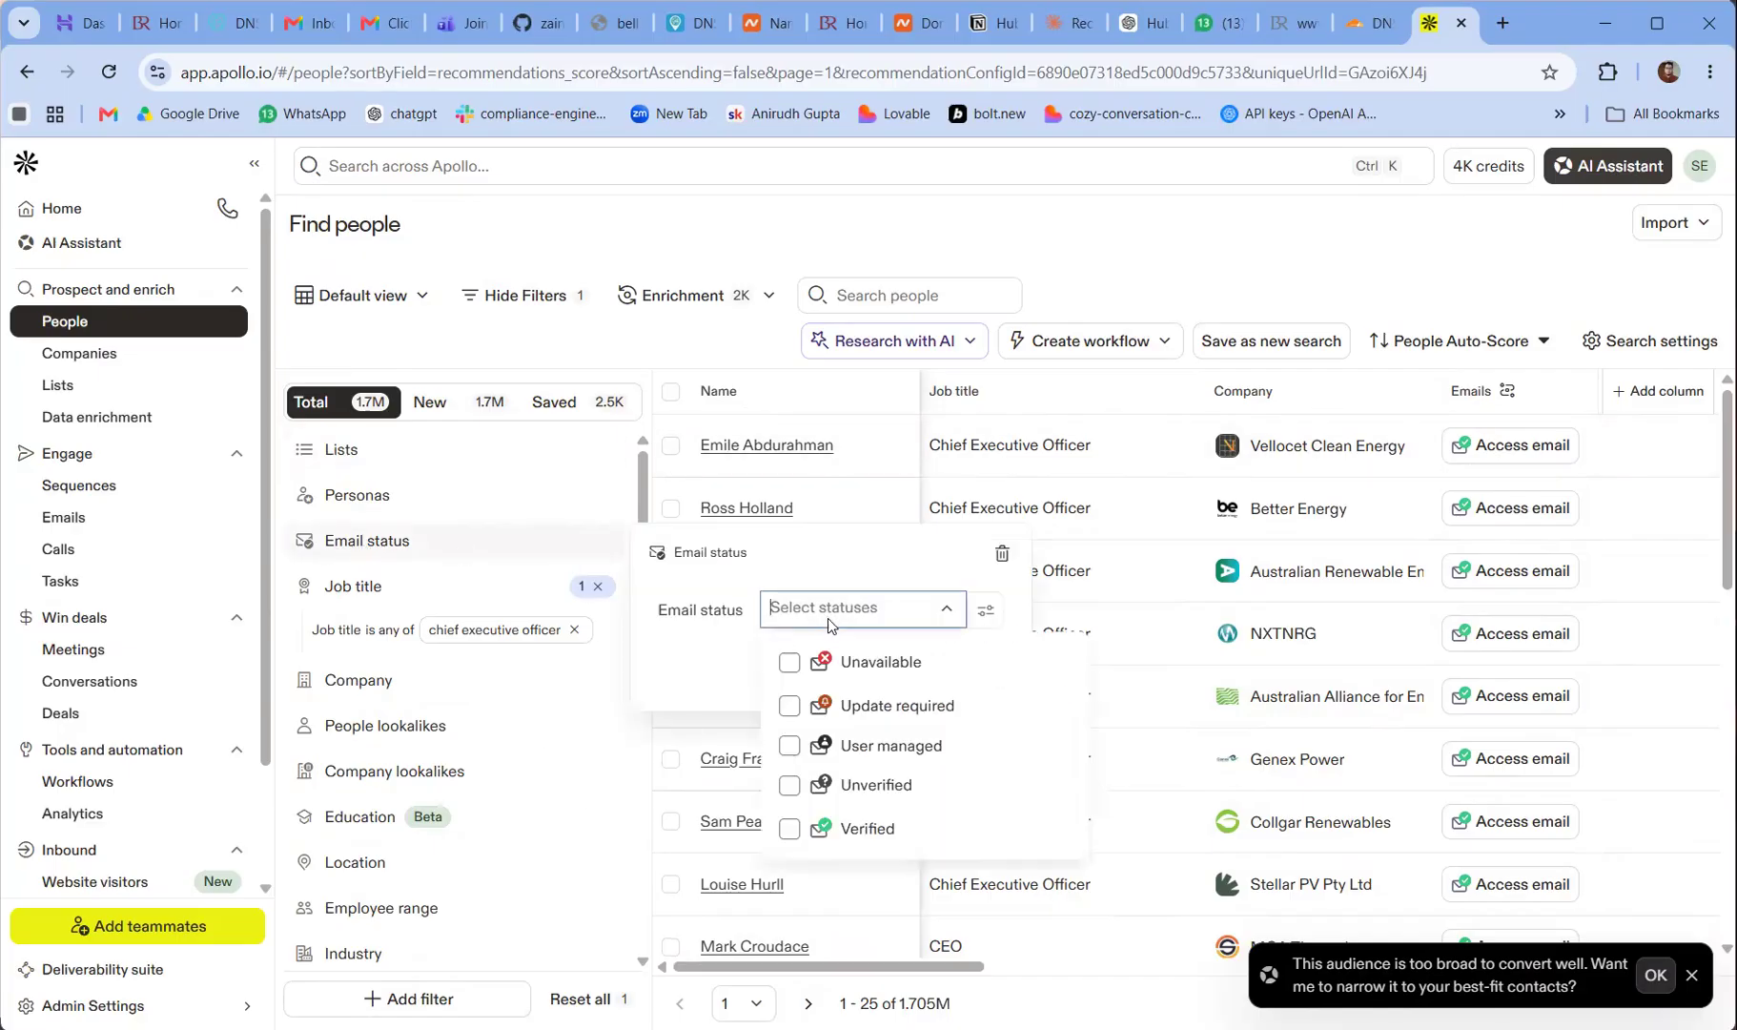
click(790, 829)
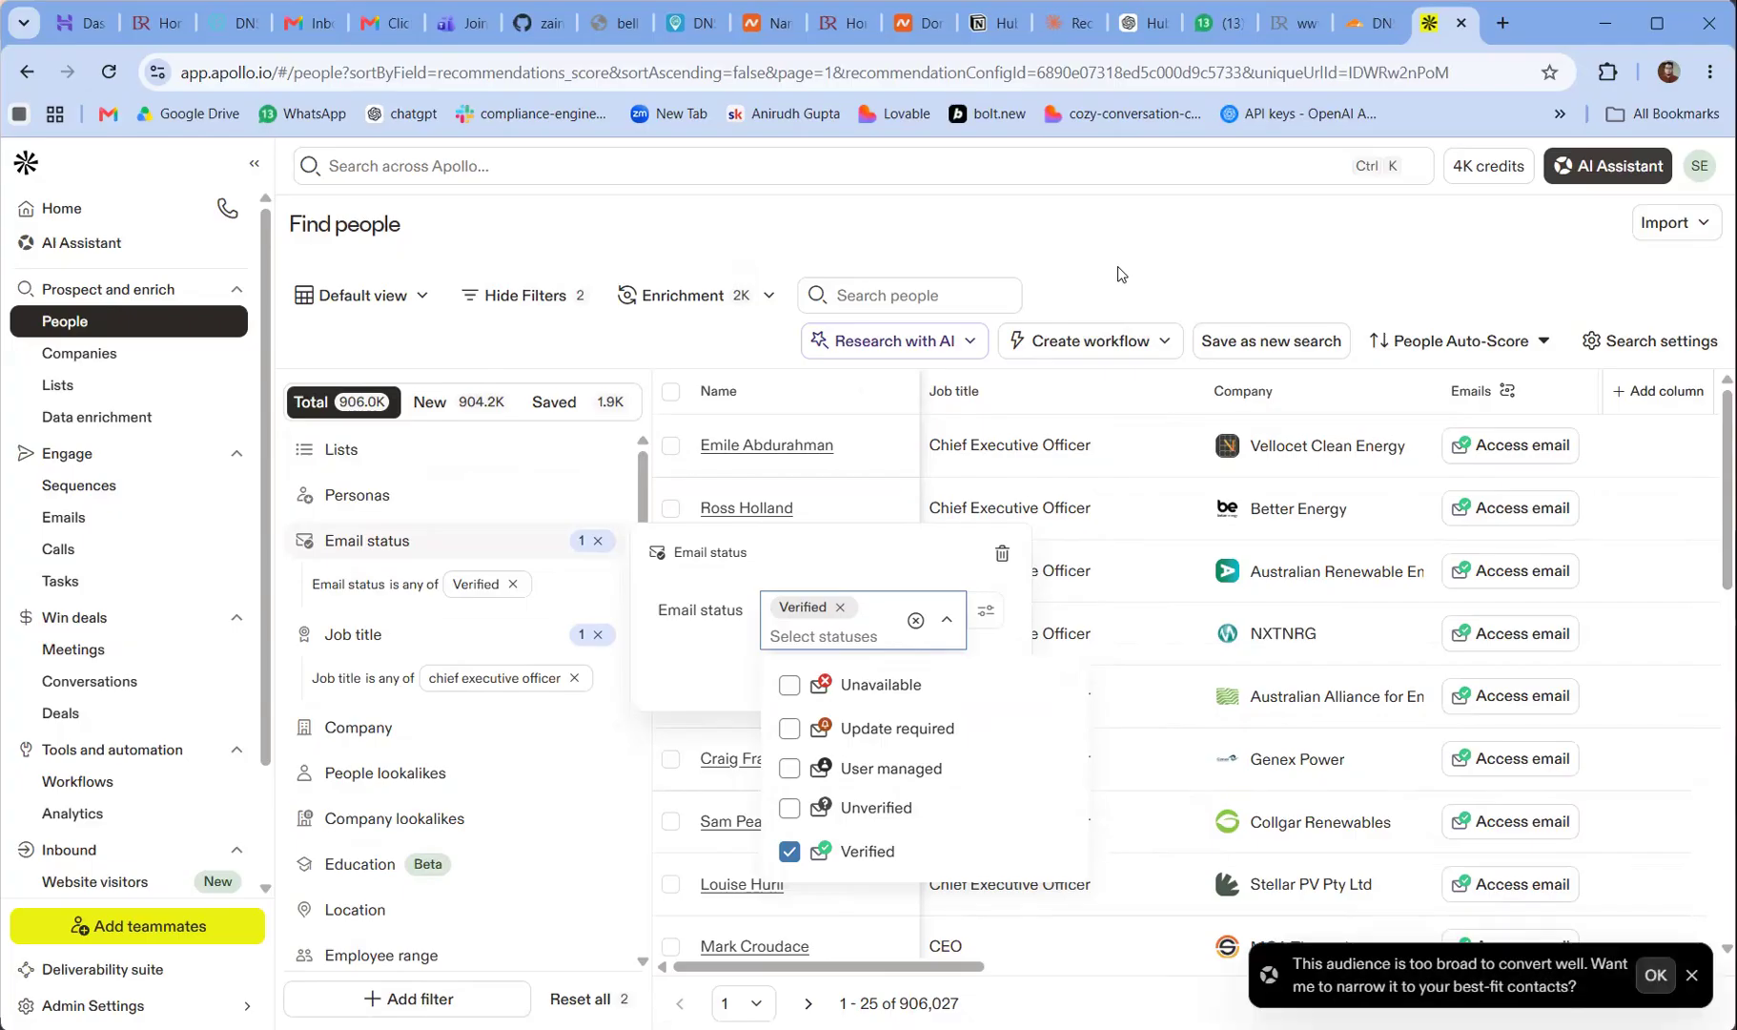
click(1116, 267)
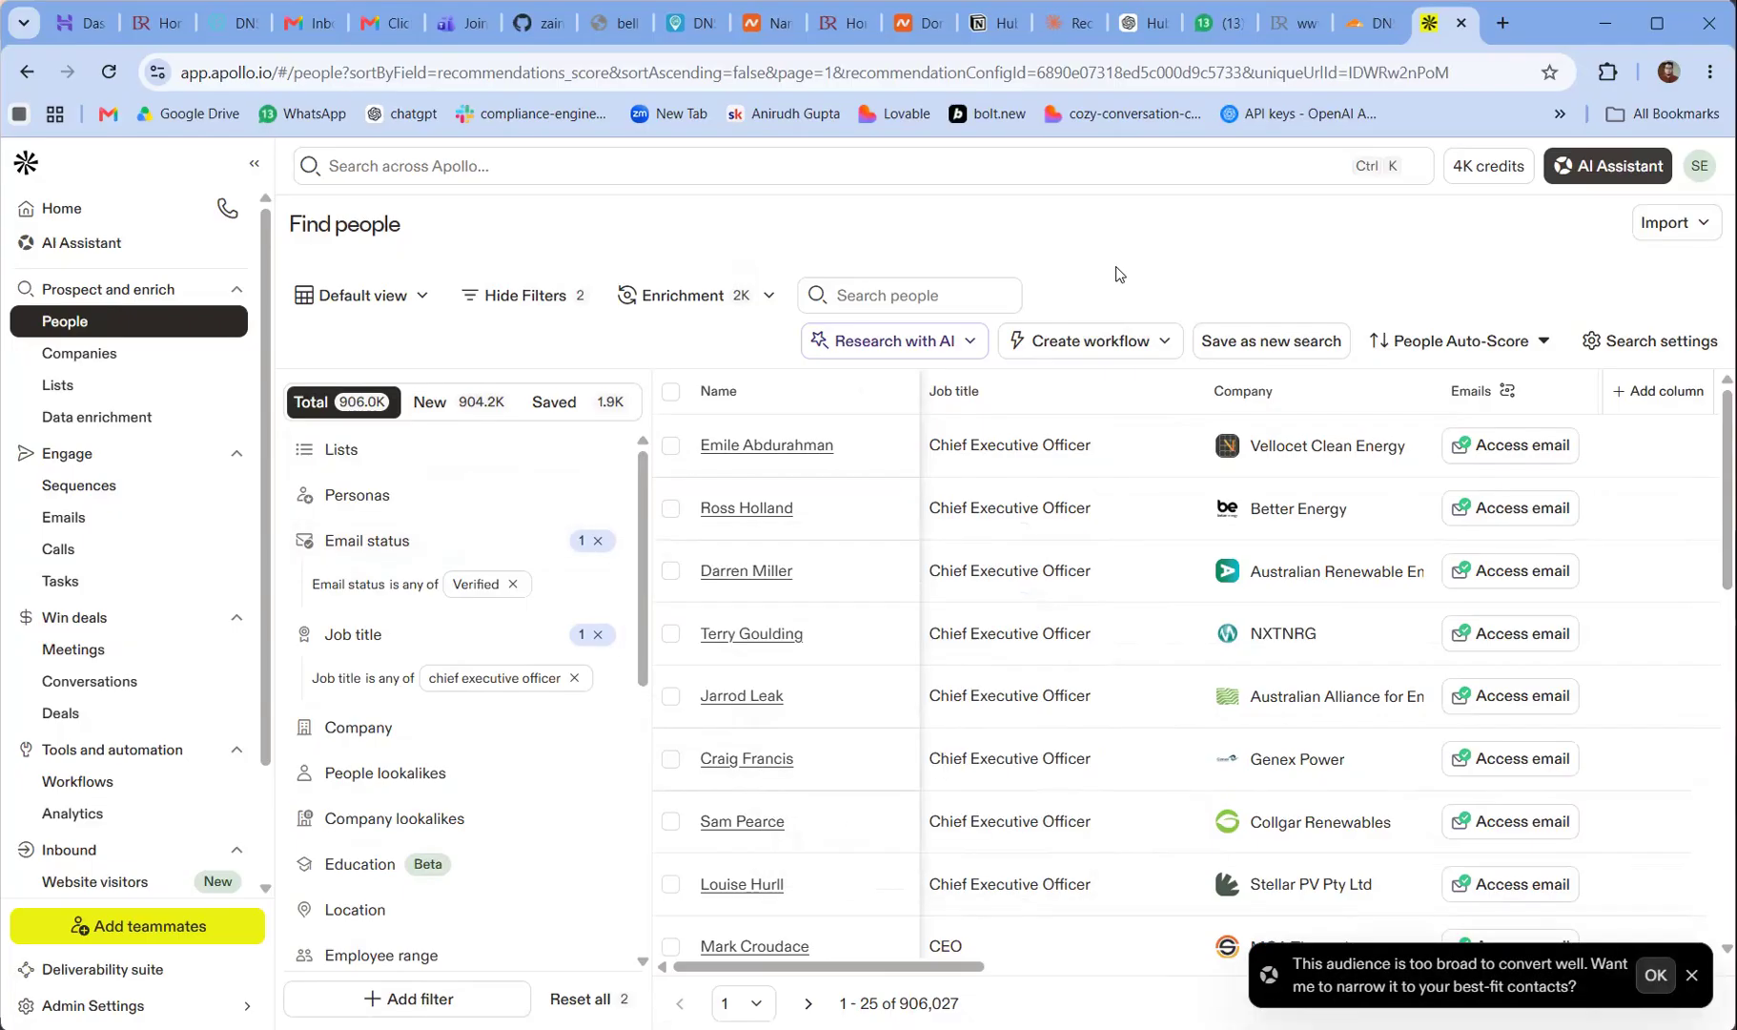